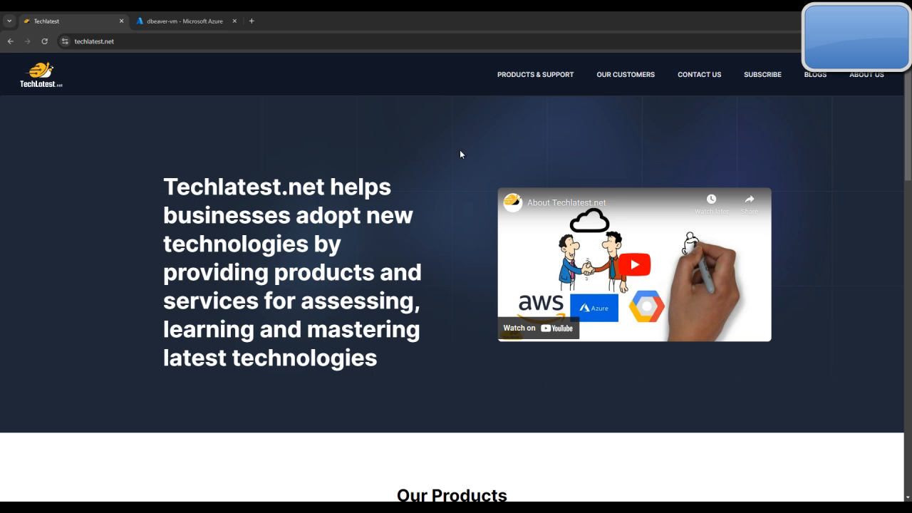
# Open the Azure deployment guide for the Pre-configured DBeaver for Seamless Database Management product among the site's supported products
pyautogui.click(545, 76)
pyautogui.scroll(-7, 568, 257)
pyautogui.scroll(-3, 567, 265)
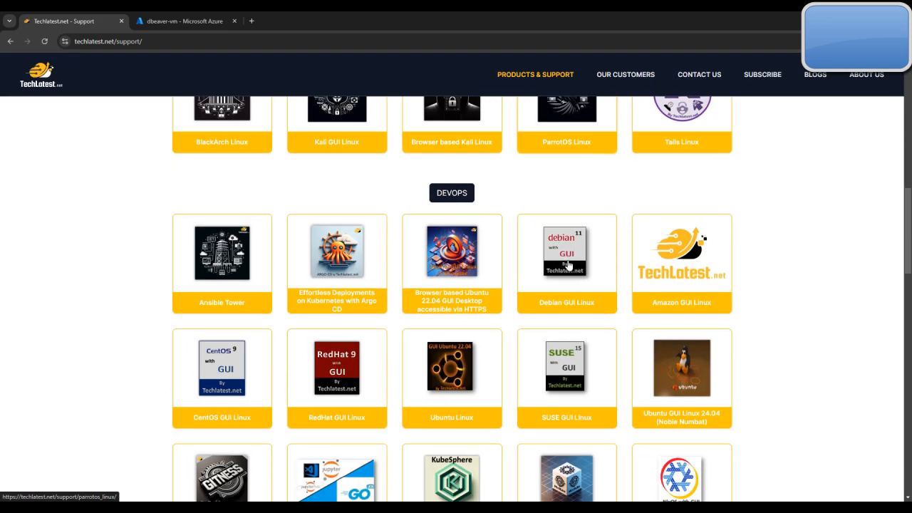
pyautogui.scroll(-6, 568, 265)
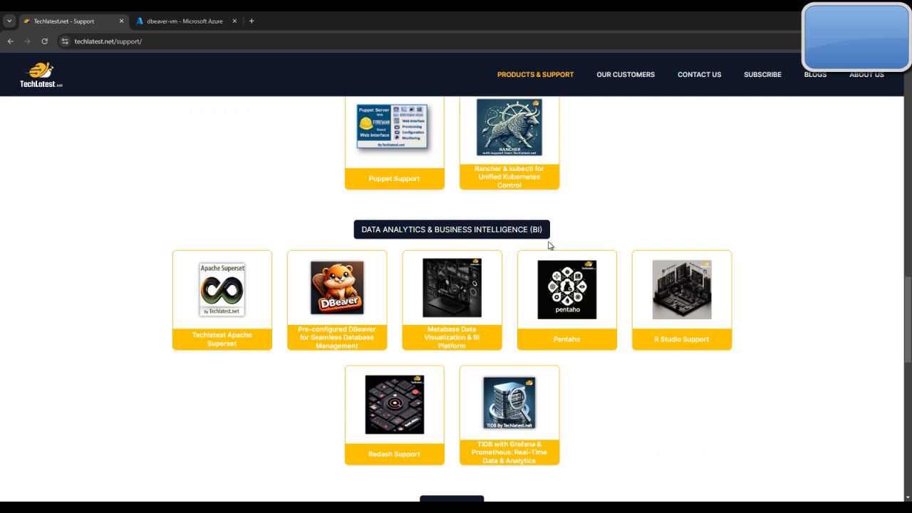
pyautogui.click(340, 346)
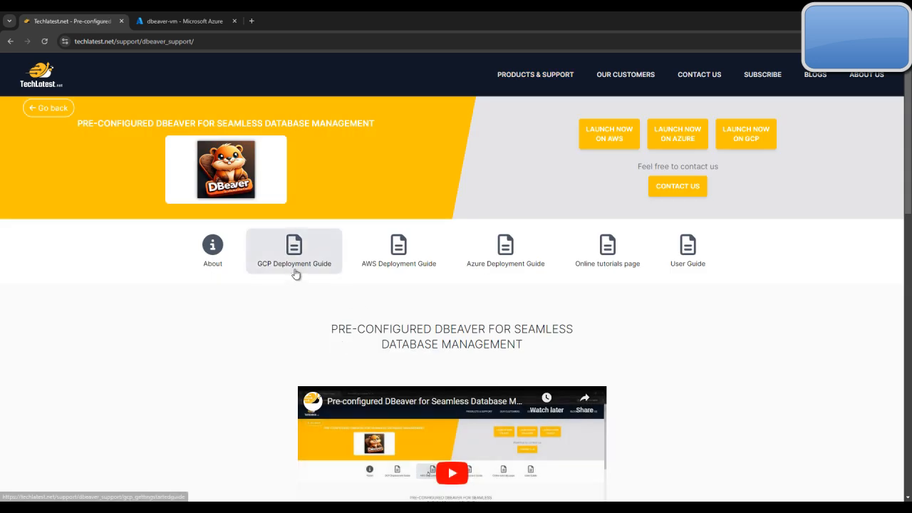
pyautogui.click(534, 265)
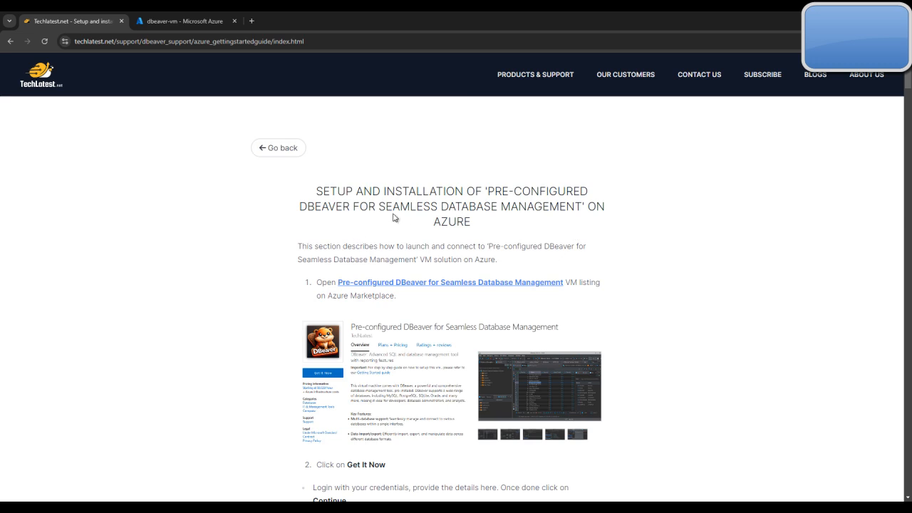
# Open the guide's Azure Marketplace listing for Pre-configured DBeaver in a new browser tab and switch to it
pyautogui.rightClick(413, 283)
pyautogui.click(446, 297)
pyautogui.click(171, 17)
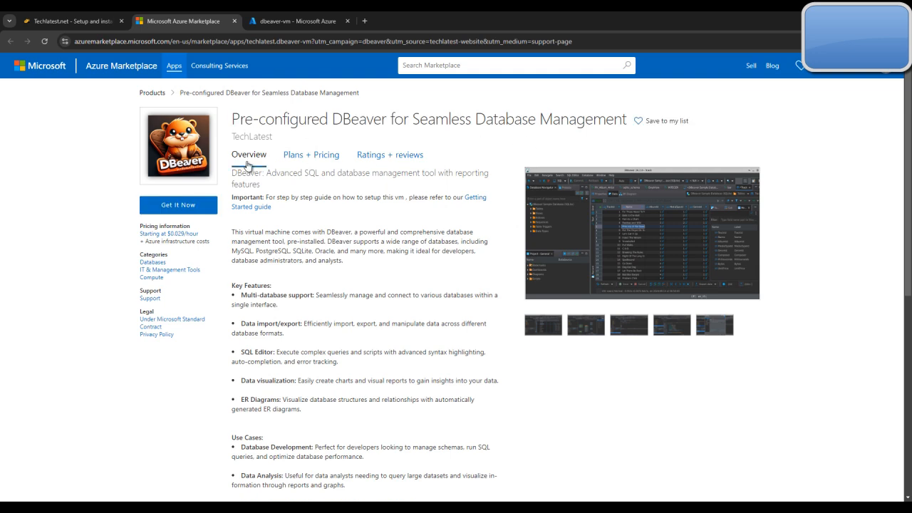
# Review the listing's overview, then get the Pre-configured DBeaver app and continue to the Azure portal
pyautogui.scroll(-4, 319, 224)
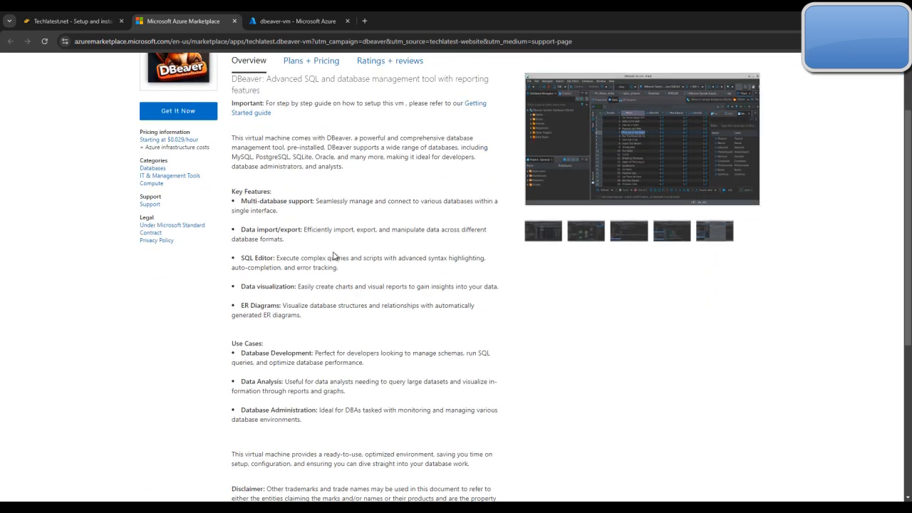
pyautogui.scroll(4, 334, 245)
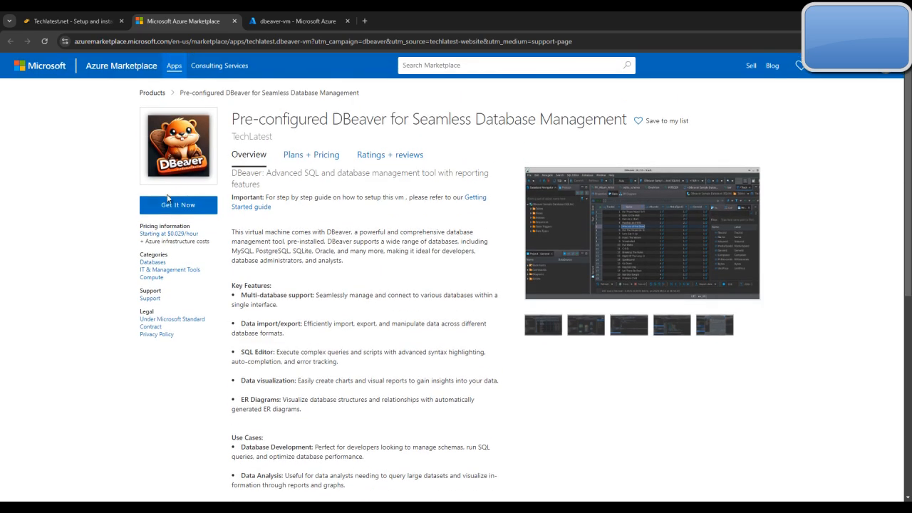
pyautogui.click(178, 205)
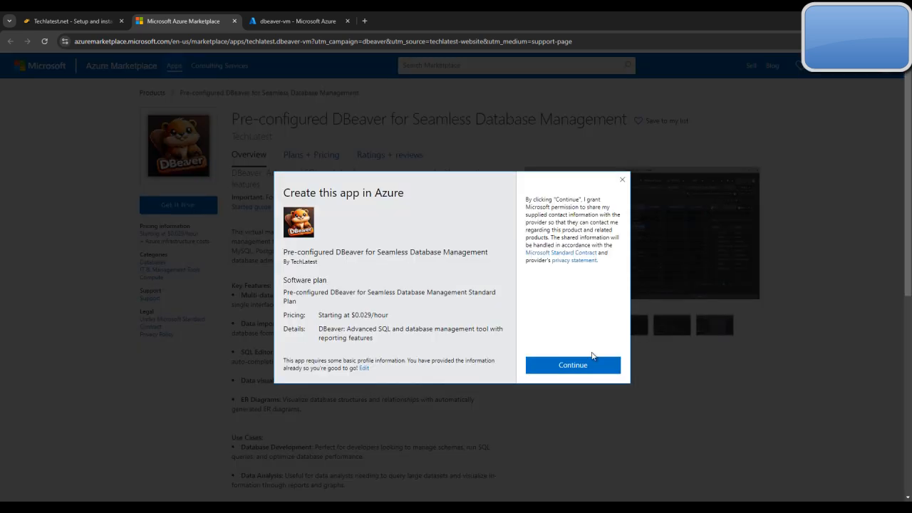
pyautogui.click(572, 364)
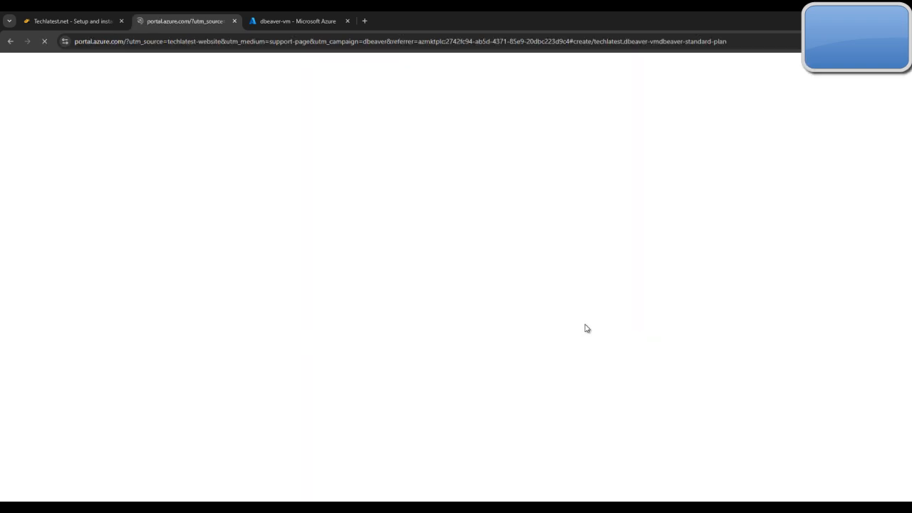
# Check the deployment guide's creation instructions and start creating a virtual machine from the Pre-configured DBeaver product page
pyautogui.click(97, 17)
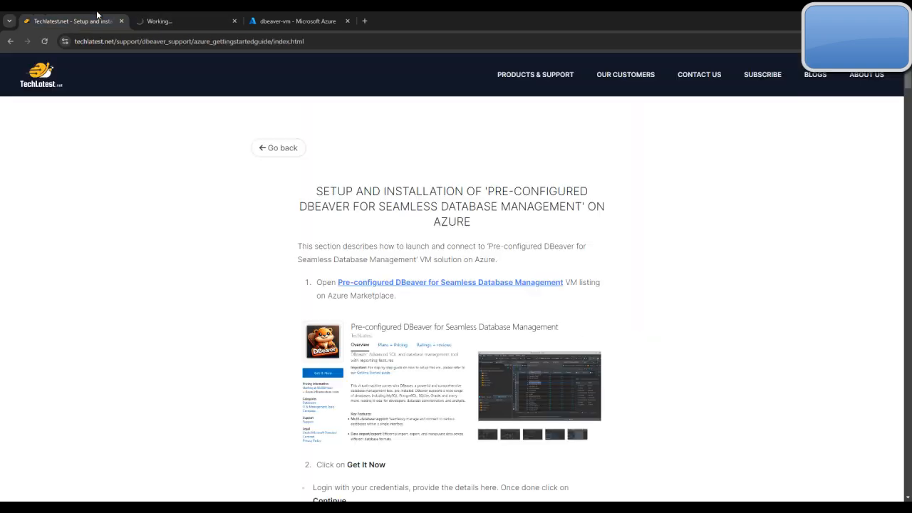
pyautogui.scroll(-6, 449, 281)
pyautogui.scroll(-6, 449, 281)
pyautogui.scroll(-3, 450, 281)
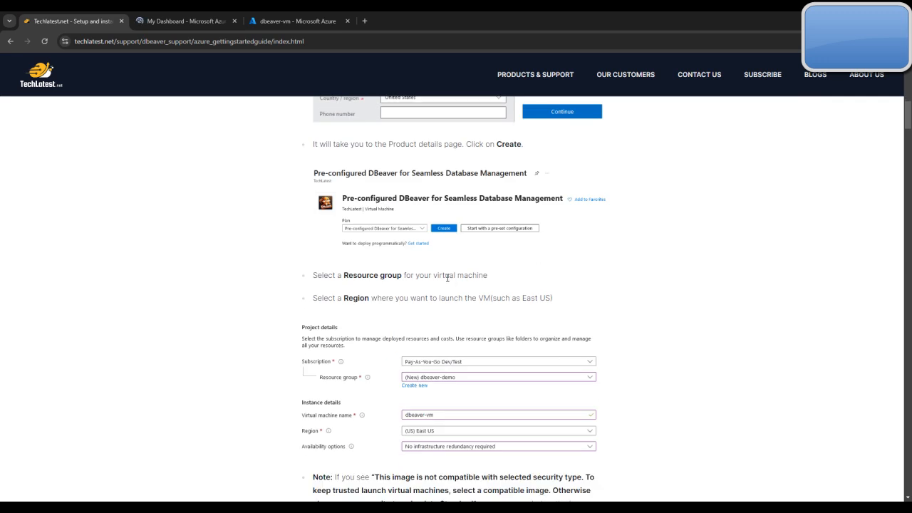
pyautogui.click(194, 17)
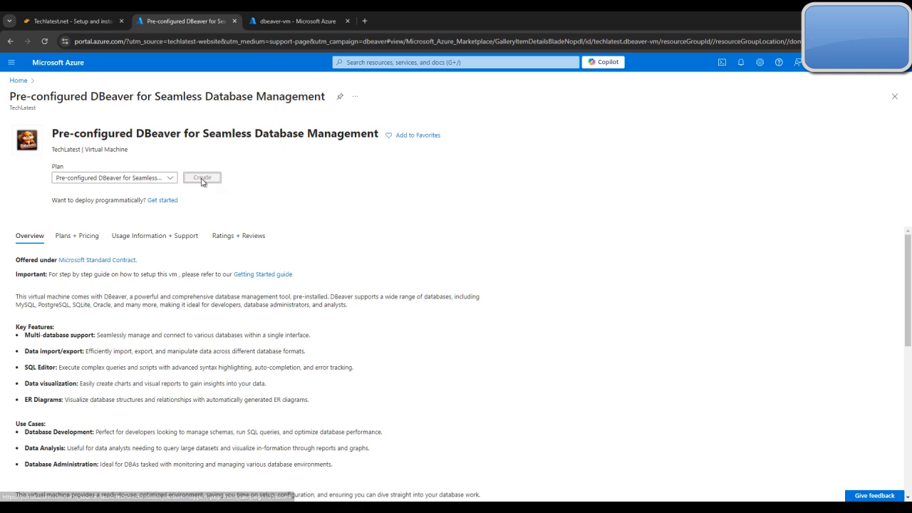
pyautogui.click(111, 15)
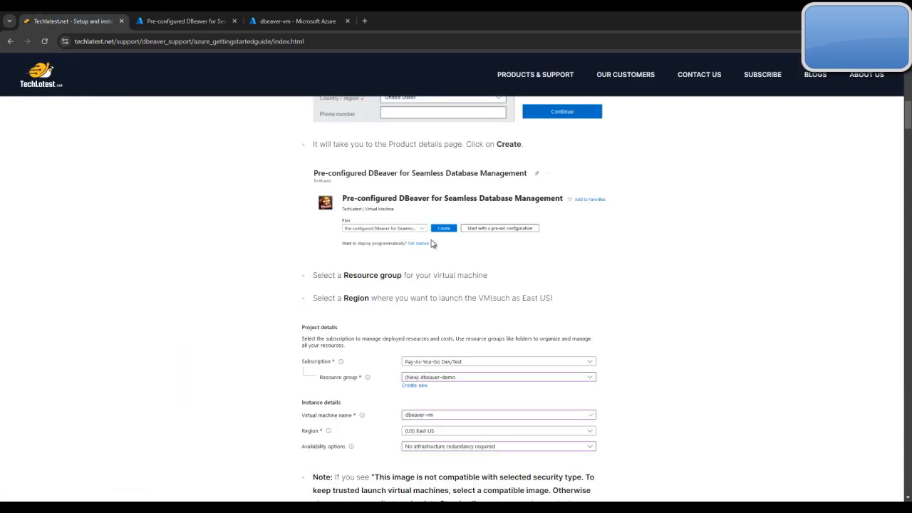
pyautogui.click(184, 20)
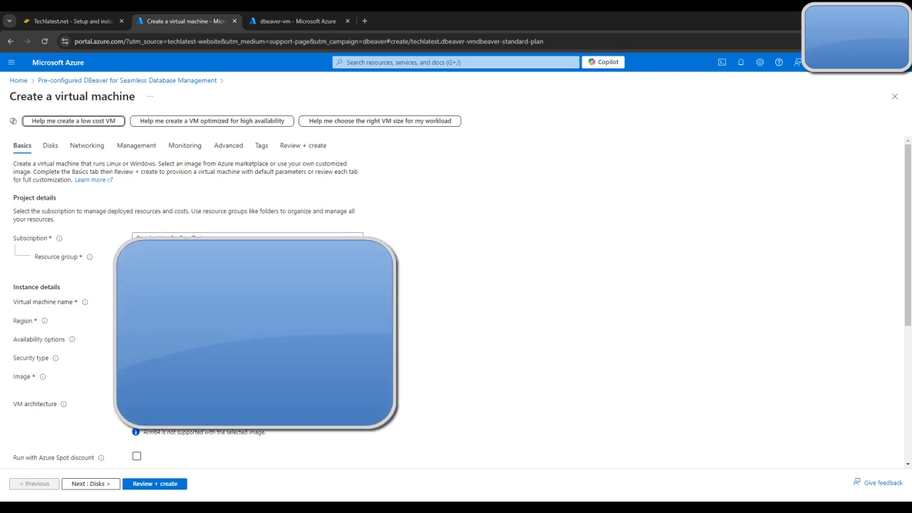
# Choose support2resourcegroup as the virtual machine's resource group
pyautogui.click(275, 258)
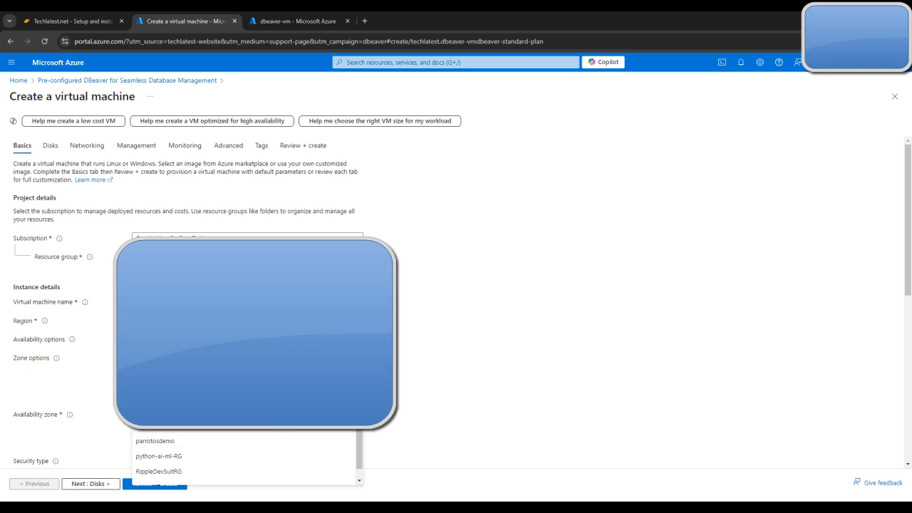
pyautogui.scroll(-1, 265, 485)
pyautogui.click(266, 483)
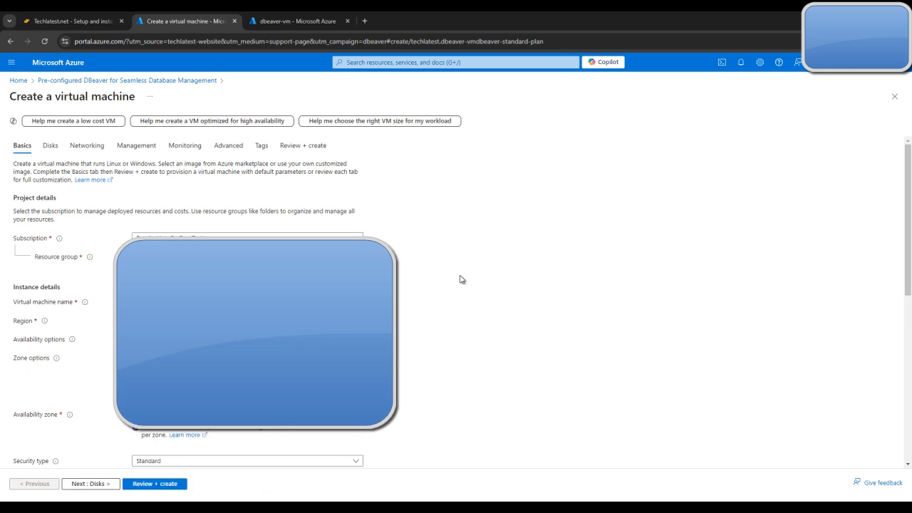
# Name the virtual machine dbeavervm
pyautogui.scroll(-1, 461, 278)
pyautogui.click(166, 206)
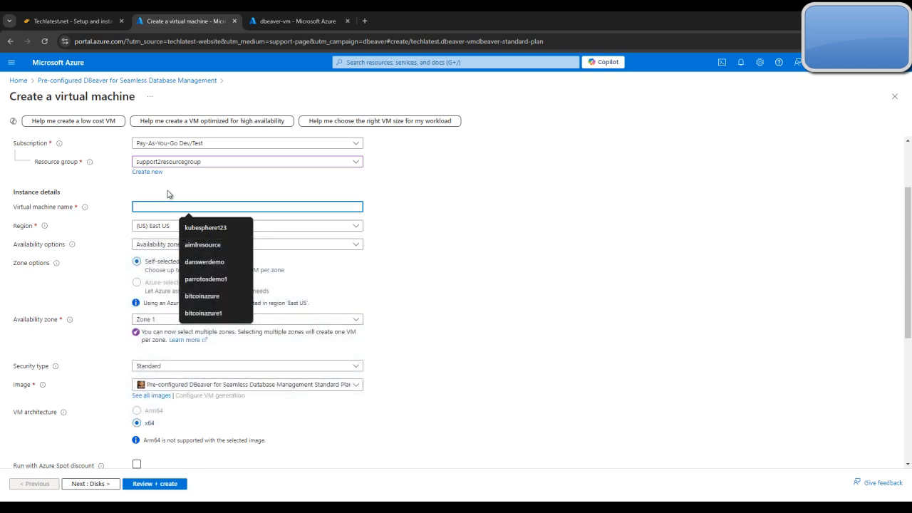
pyautogui.write('dbeavervm')
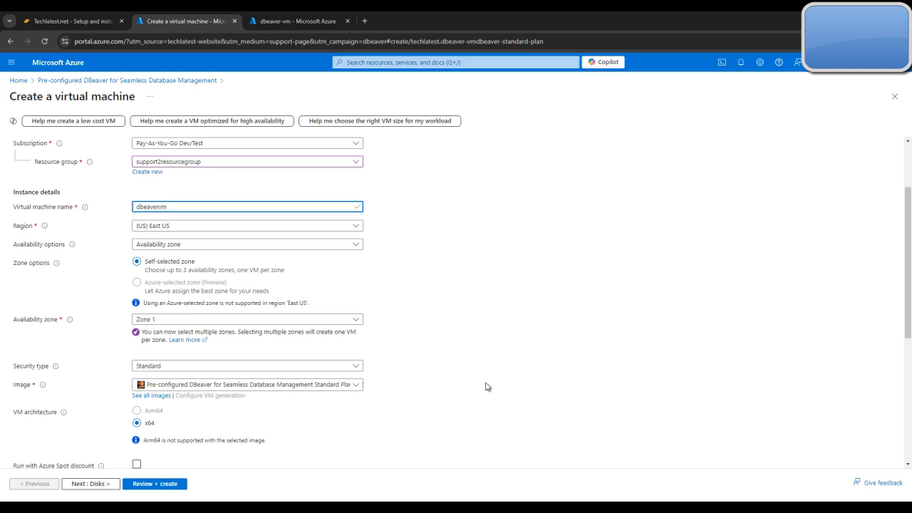
# Review the remaining instance details and view the available security type options without changing the selection
pyautogui.scroll(-1, 520, 350)
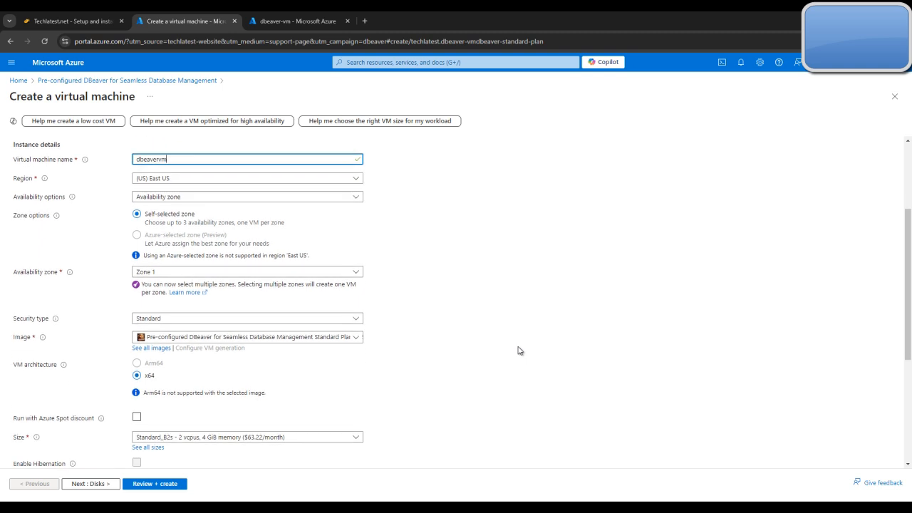
pyautogui.scroll(-1, 414, 257)
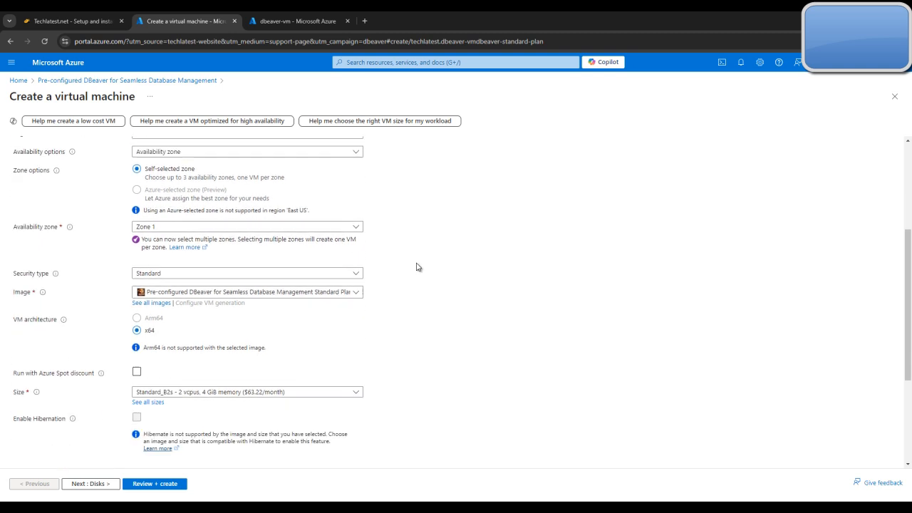
pyautogui.scroll(-1, 426, 289)
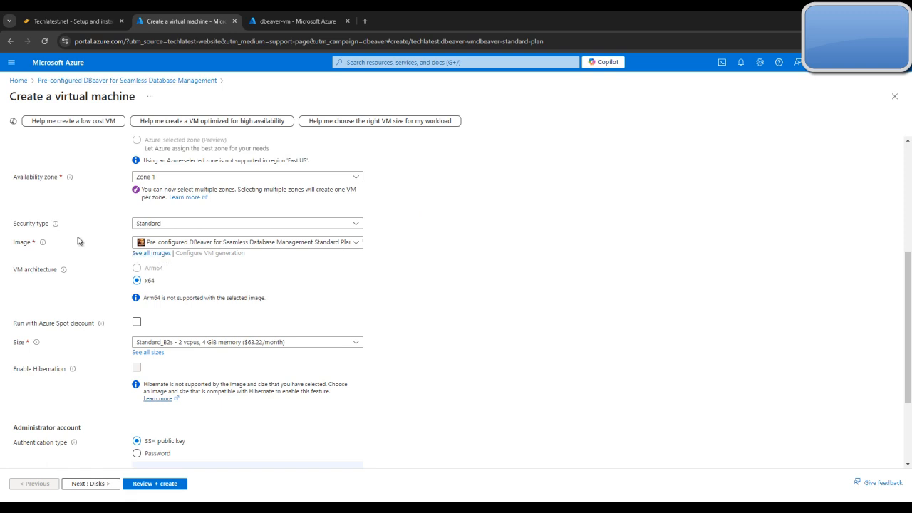
pyautogui.click(211, 225)
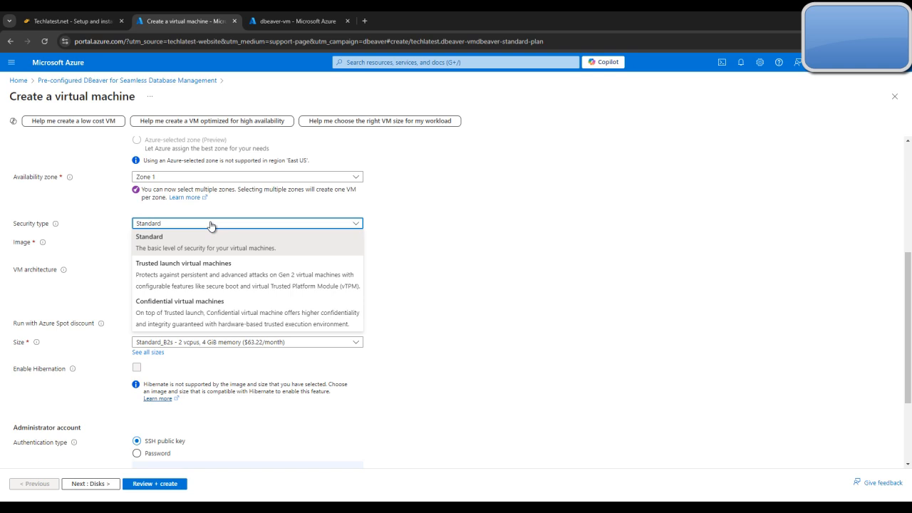
pyautogui.click(211, 226)
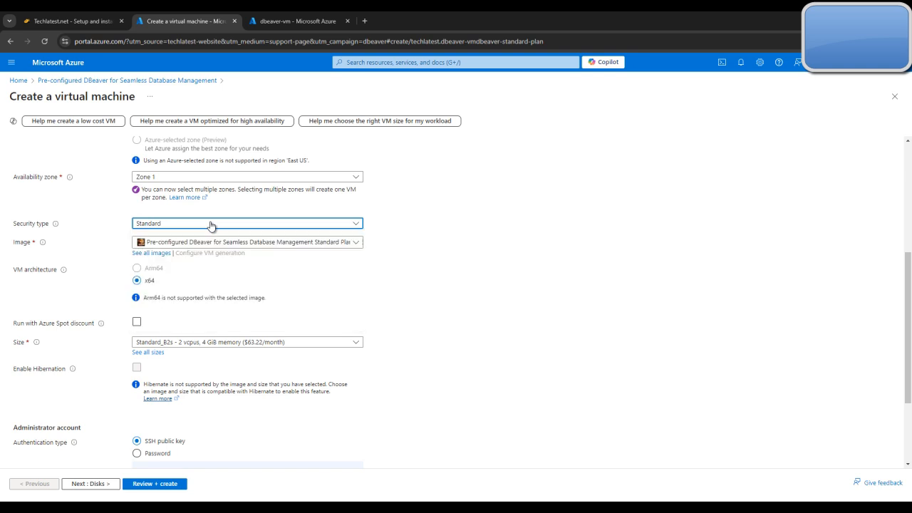
# Read the deployment guide's note about image compatibility with the security type, then return to the virtual machine form
pyautogui.click(70, 17)
pyautogui.scroll(-2, 417, 315)
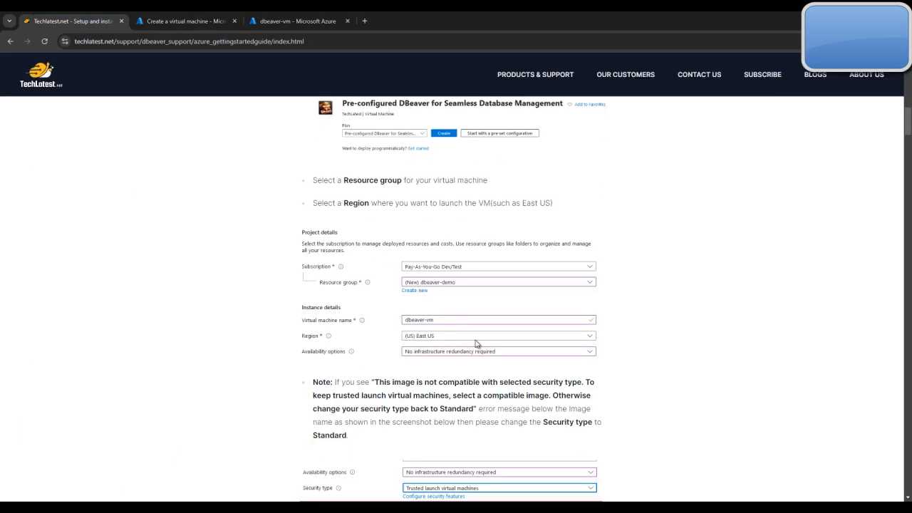
pyautogui.scroll(-3, 497, 337)
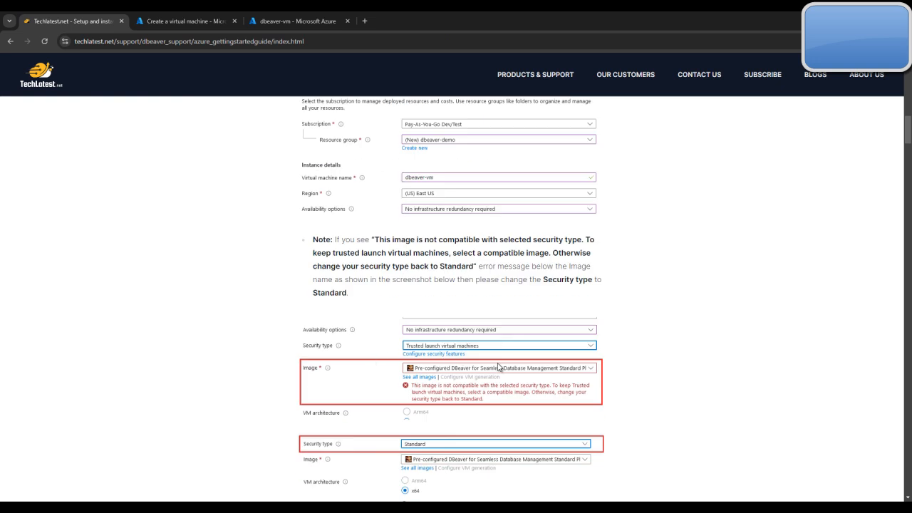
pyautogui.click(144, 17)
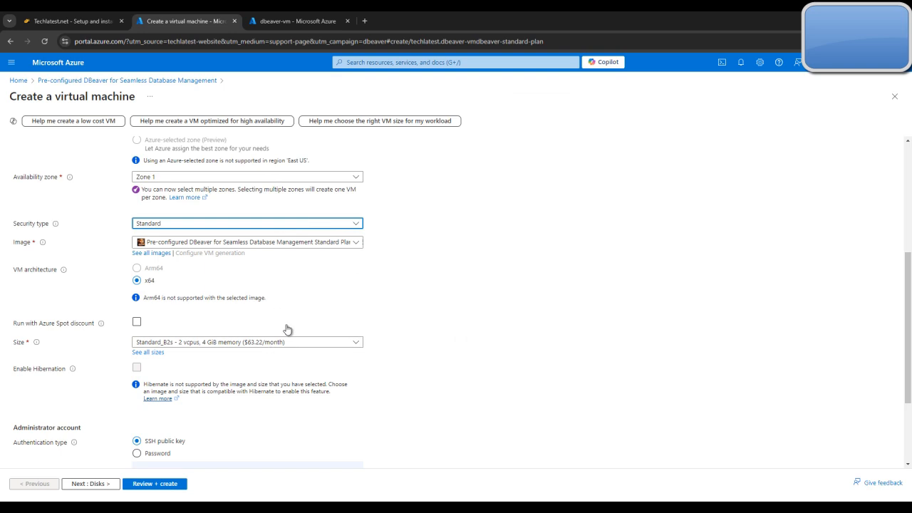
# Try Trusted launch virtual machines as the security type, then set it back to Standard
pyautogui.click(283, 177)
pyautogui.click(284, 177)
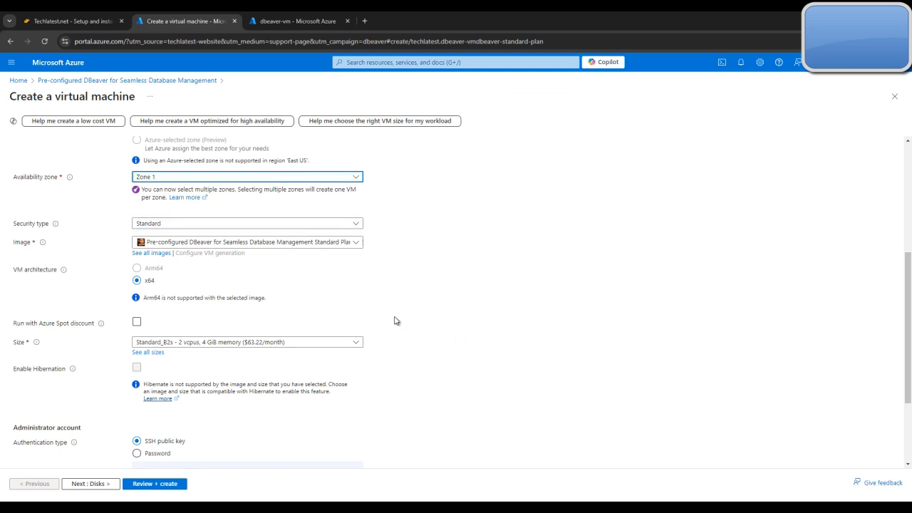
pyautogui.scroll(1, 364, 310)
pyautogui.click(334, 275)
pyautogui.click(299, 333)
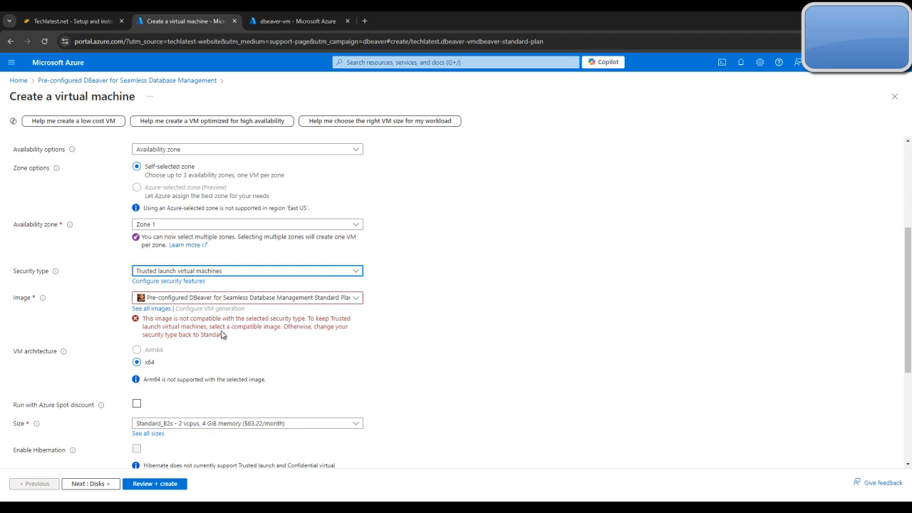
pyautogui.click(291, 275)
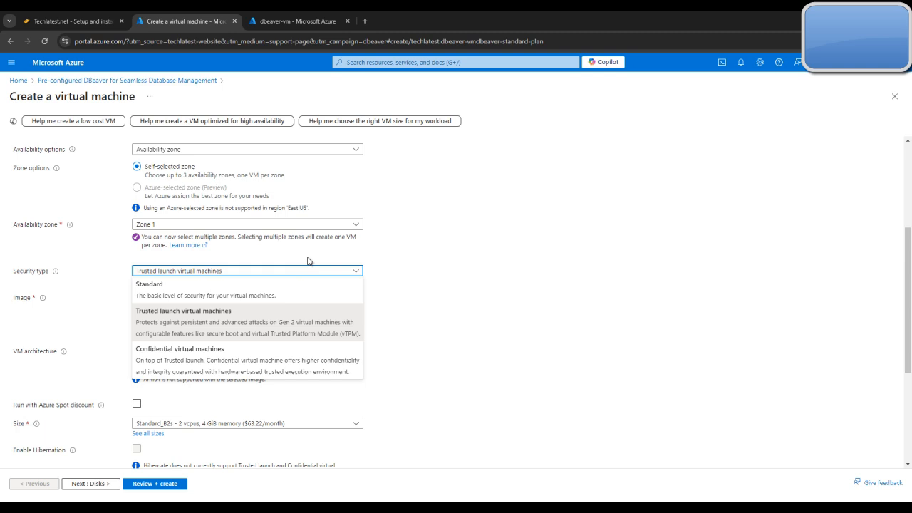
pyautogui.click(278, 298)
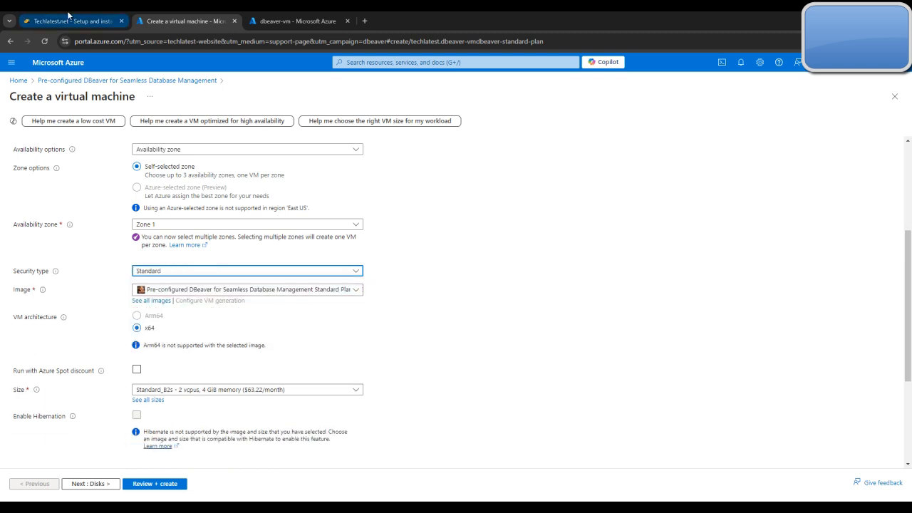
# Compare the form with the guide's security type example and read its next instructions on cores and memory
pyautogui.click(71, 21)
pyautogui.scroll(-2, 450, 253)
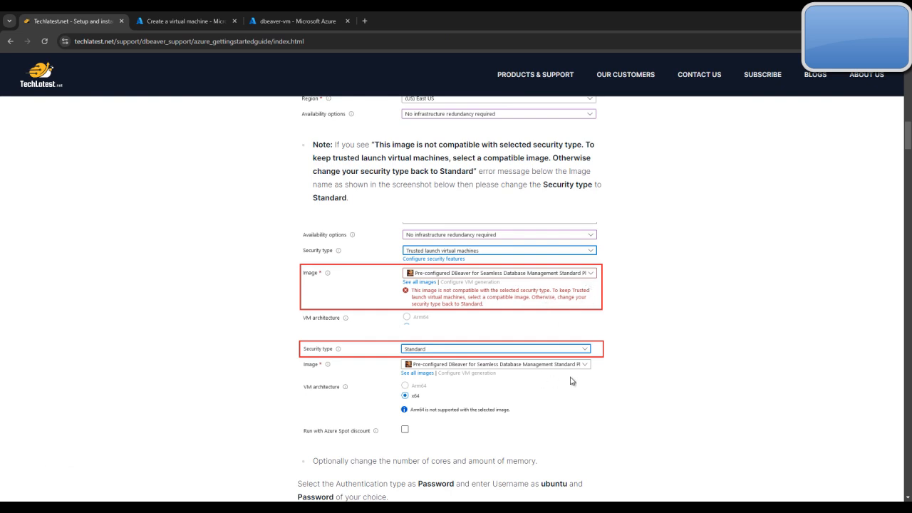
pyautogui.click(191, 22)
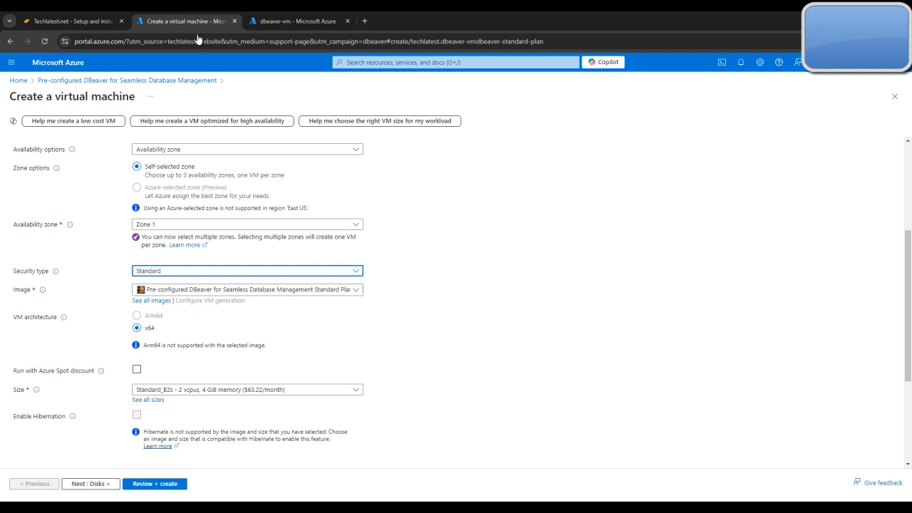
# View the available images without changing the selected one, then examine the architecture, size and administrator account settings
pyautogui.click(251, 289)
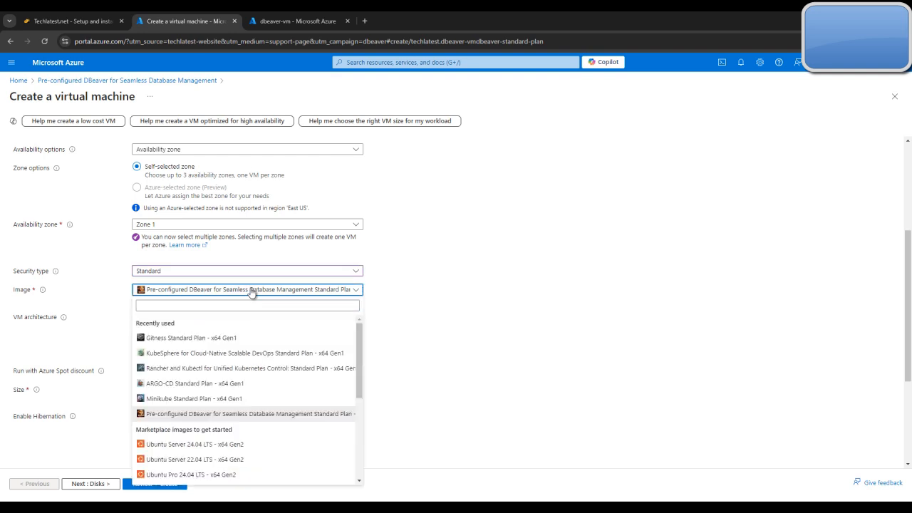
pyautogui.click(251, 289)
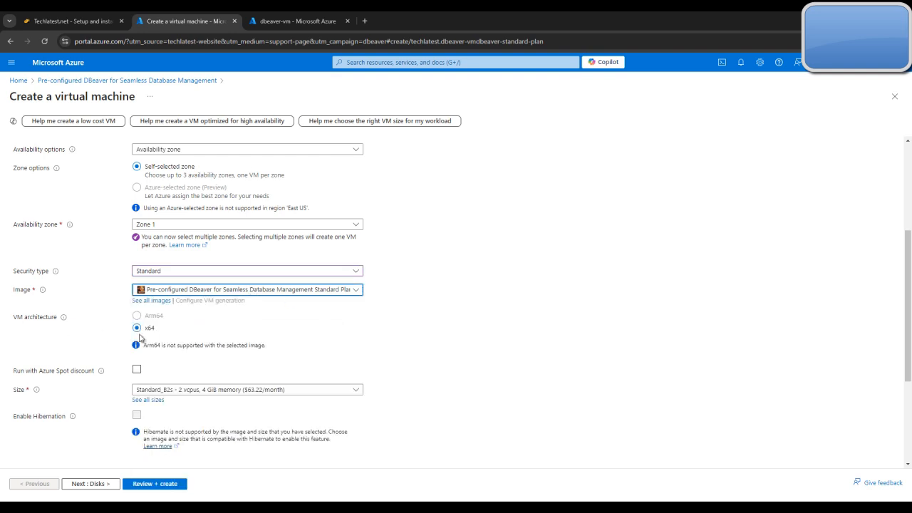
pyautogui.scroll(-1, 276, 329)
pyautogui.scroll(-1, 276, 328)
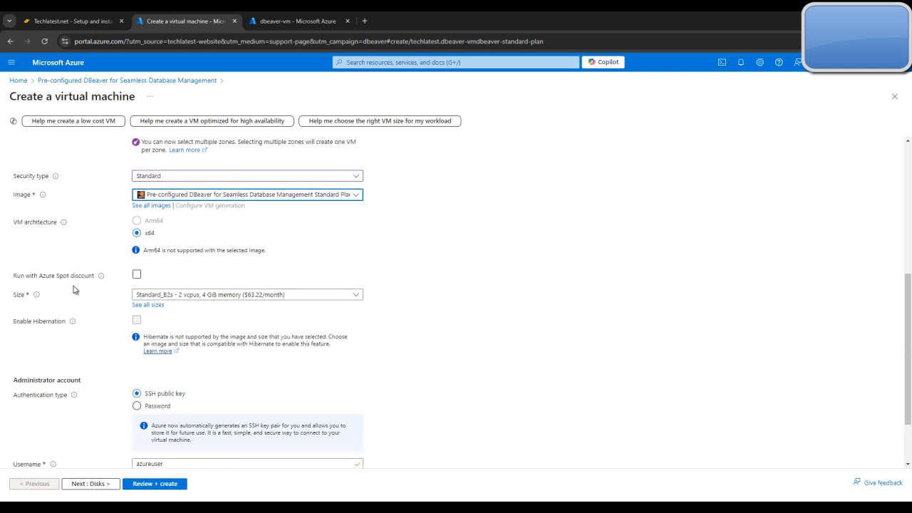
# Set the administrator account's username to ubuntu
pyautogui.scroll(-1, 107, 290)
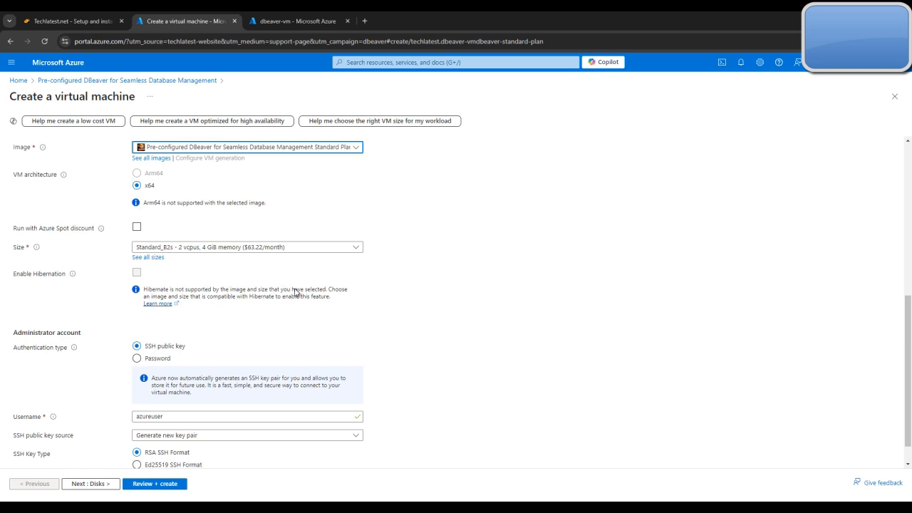
pyautogui.scroll(-1, 297, 290)
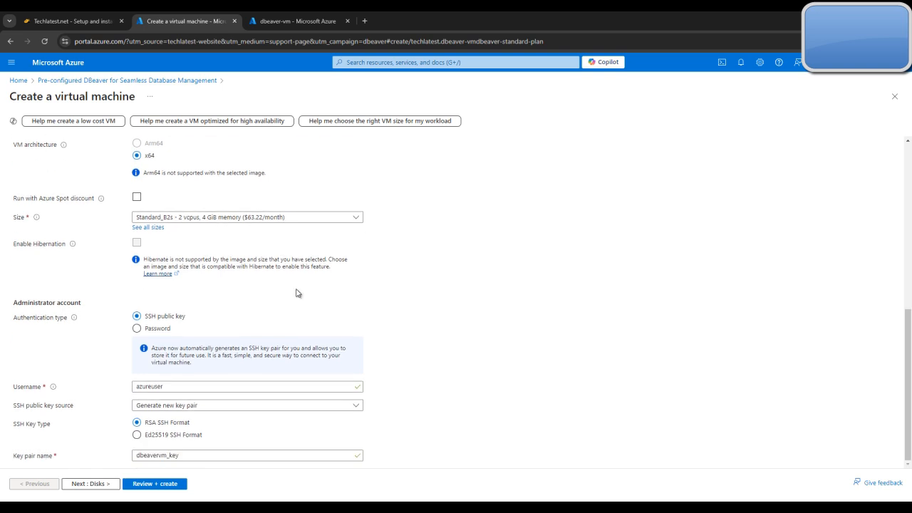
pyautogui.doubleClick(213, 385)
pyautogui.press('BackSpace')
pyautogui.write('ubun')
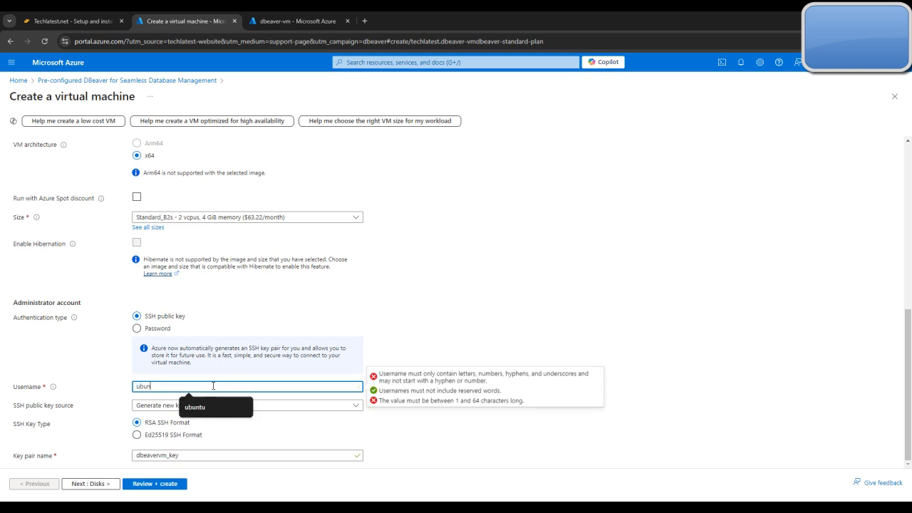
pyautogui.write('tu')
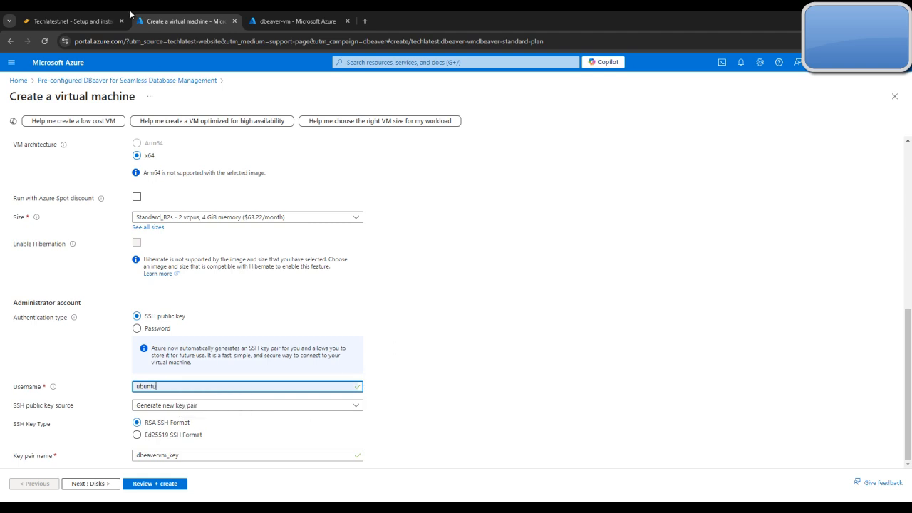
# Check the guide's administrator account instructions, then change the virtual machine's authentication type to Password
pyautogui.hotkey('ctrl', 'shift', 'Tab')
pyautogui.scroll(-5, 442, 289)
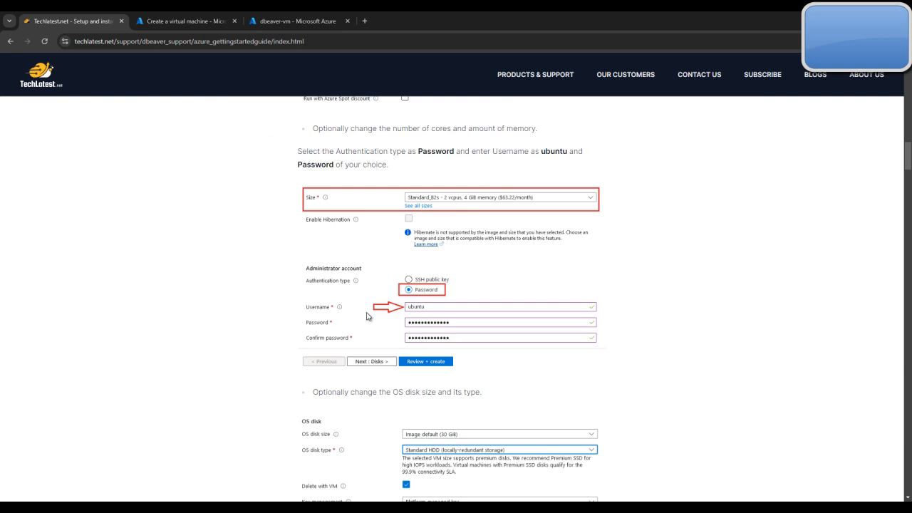
pyautogui.click(187, 21)
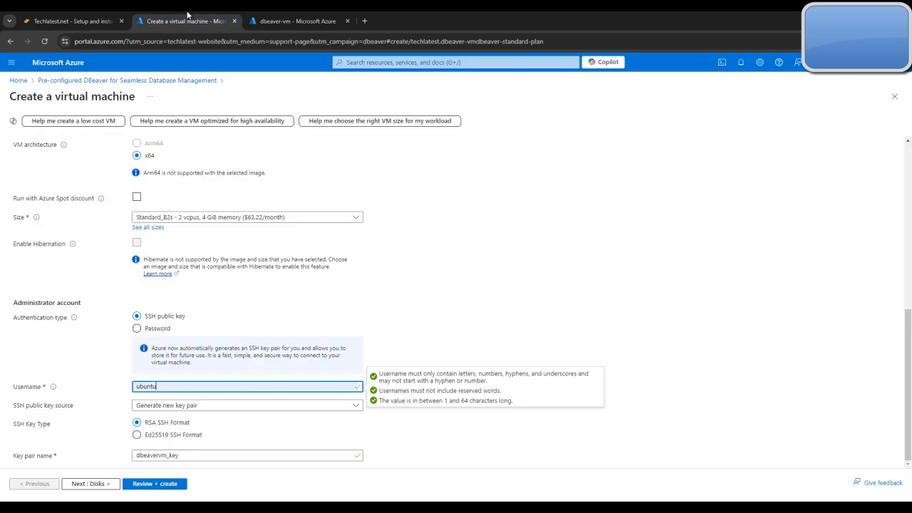
pyautogui.click(149, 329)
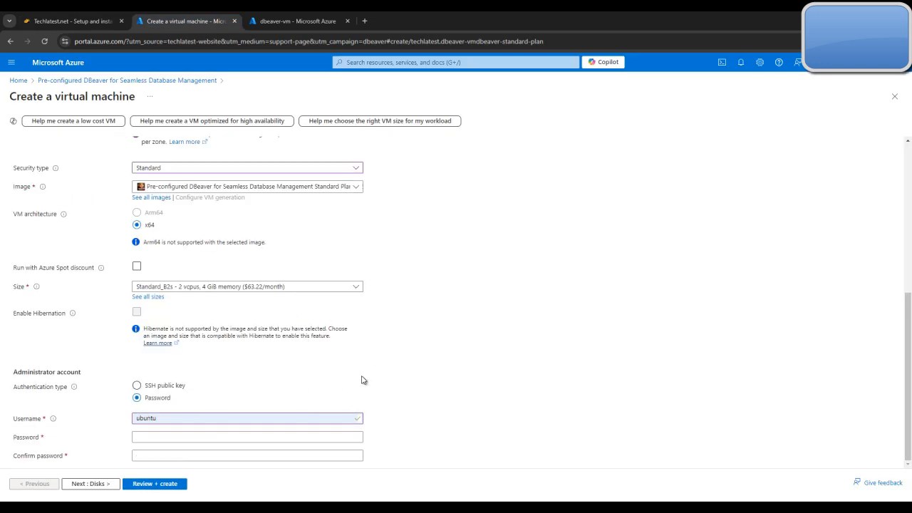
# Enter the administrator account password and repeat it in the confirmation field
pyautogui.click(165, 438)
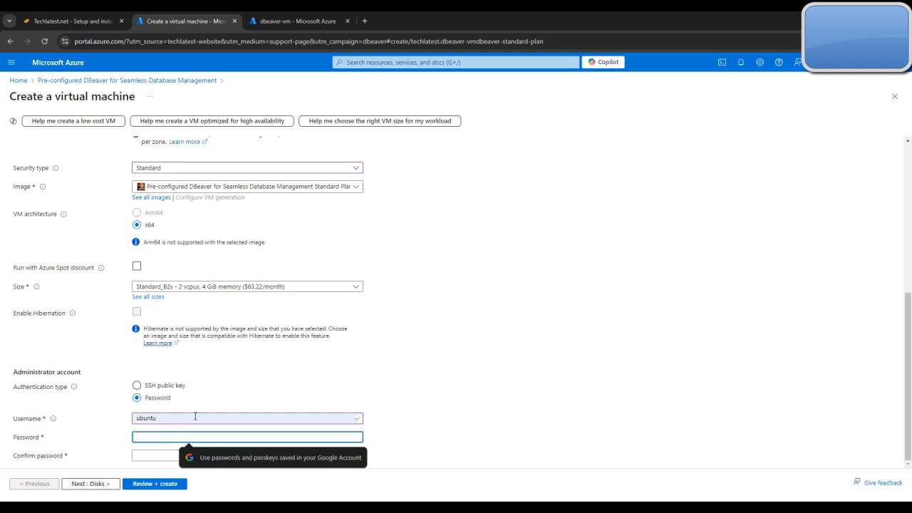
pyautogui.write('•')
pyautogui.press('BackSpace')
pyautogui.write('••••••')
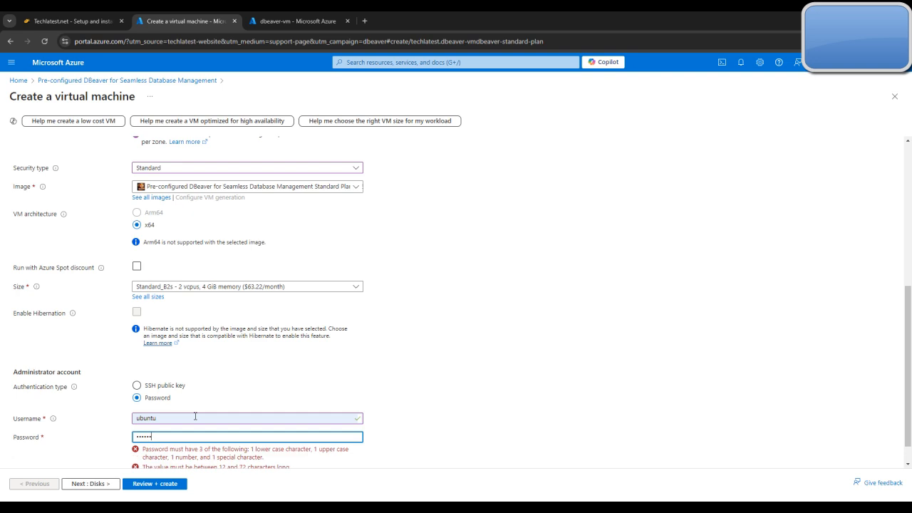
pyautogui.write('•')
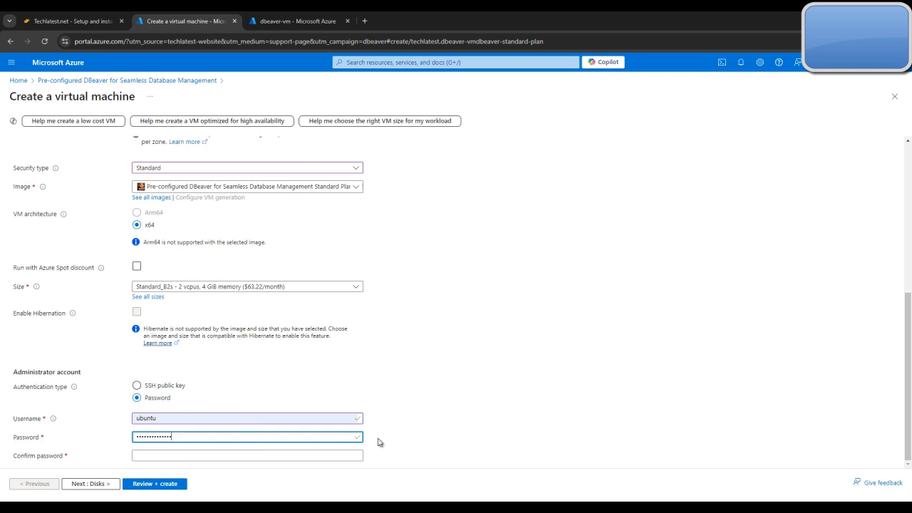
pyautogui.click(218, 454)
pyautogui.write('•••')
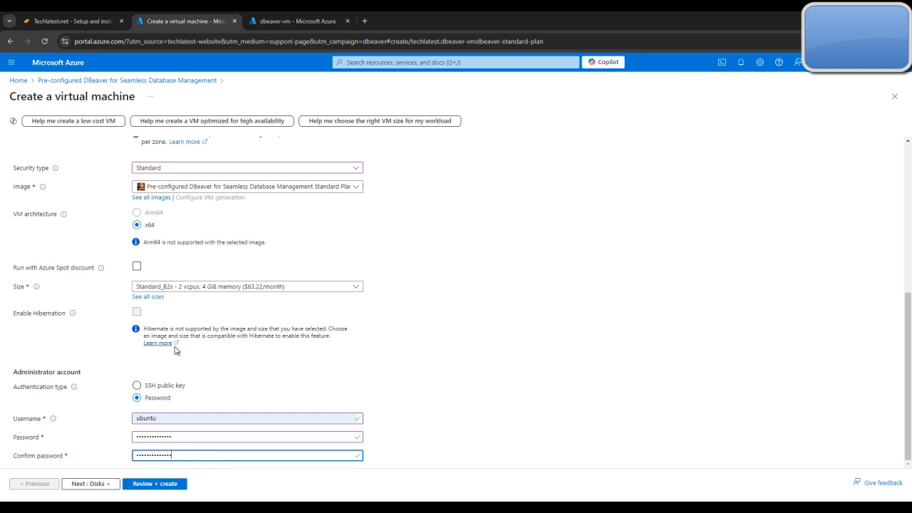
# Recheck the image, size and security settings of the virtual machine, then proceed to its disk settings
pyautogui.scroll(1, 309, 368)
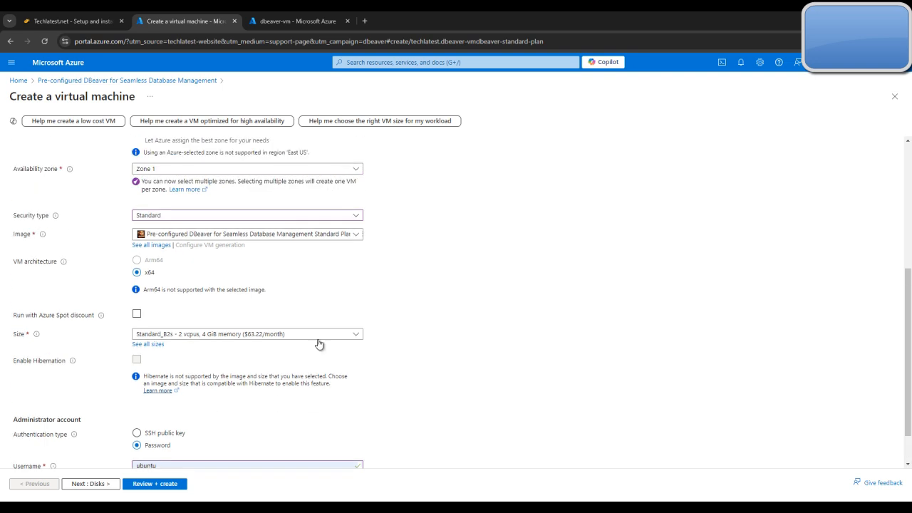
pyautogui.scroll(-1, 331, 342)
pyautogui.click(96, 484)
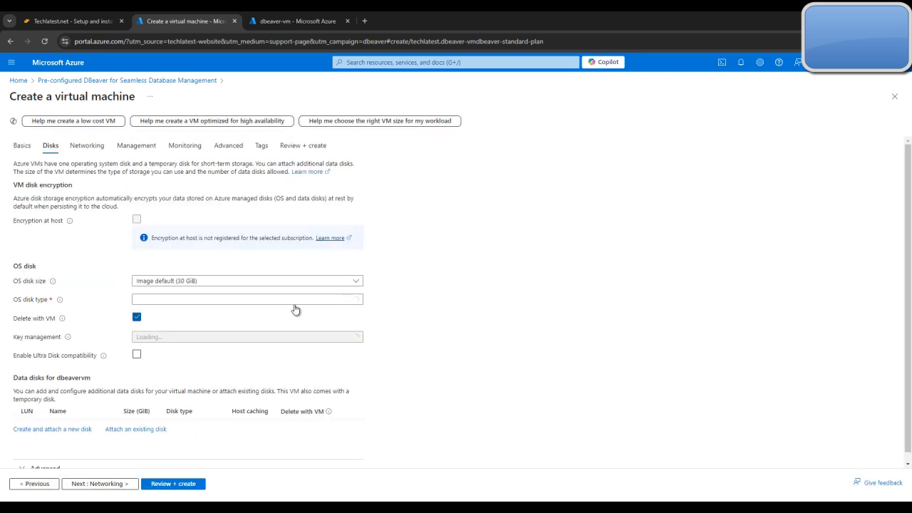
pyautogui.scroll(-1, 390, 308)
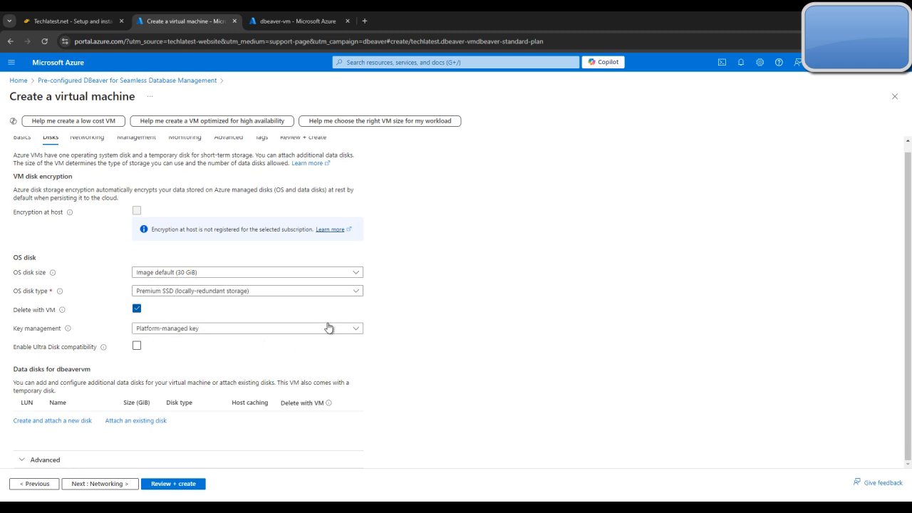
# Check the guide's OS disk example and set the OS disk type to locally-redundant Standard HDD
pyautogui.click(71, 20)
pyautogui.scroll(-4, 569, 288)
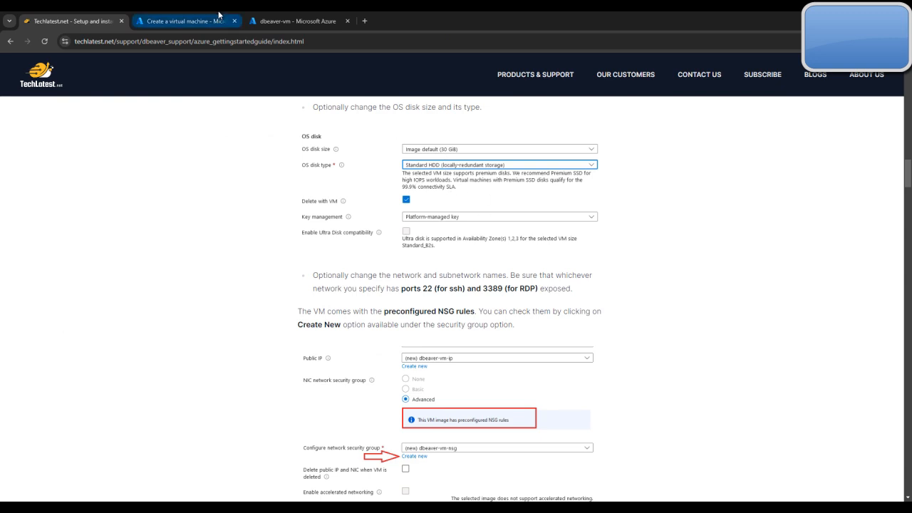
pyautogui.click(185, 20)
pyautogui.click(270, 292)
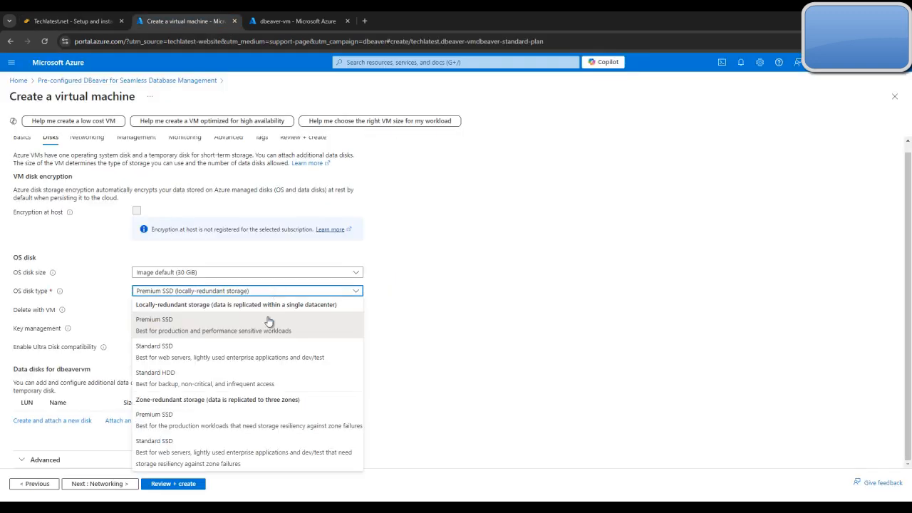
pyautogui.click(238, 382)
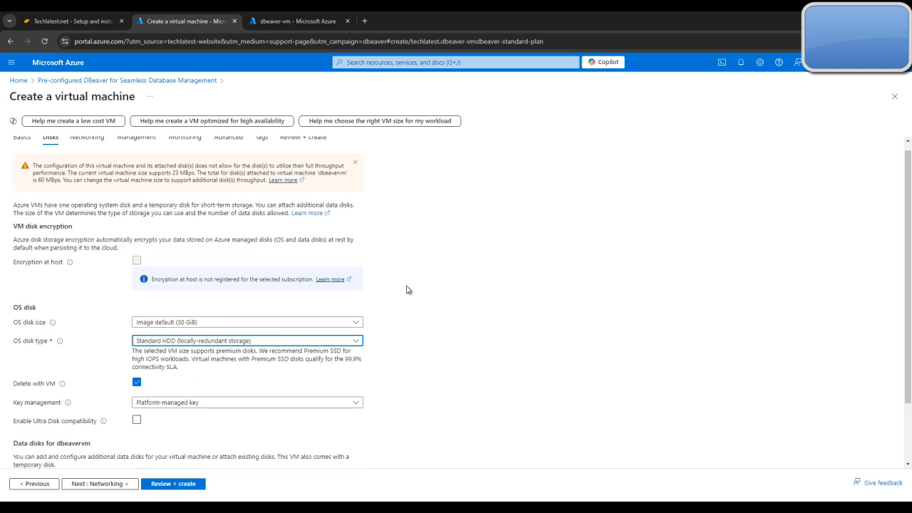
pyautogui.scroll(-1, 417, 307)
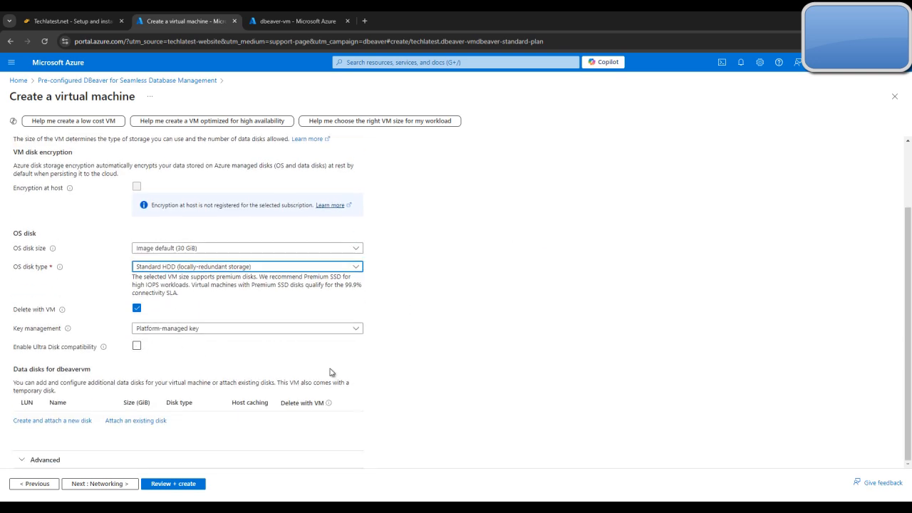
# Keep the default networking, management, monitoring and advanced settings and proceed to the virtual machine's tags
pyautogui.click(91, 485)
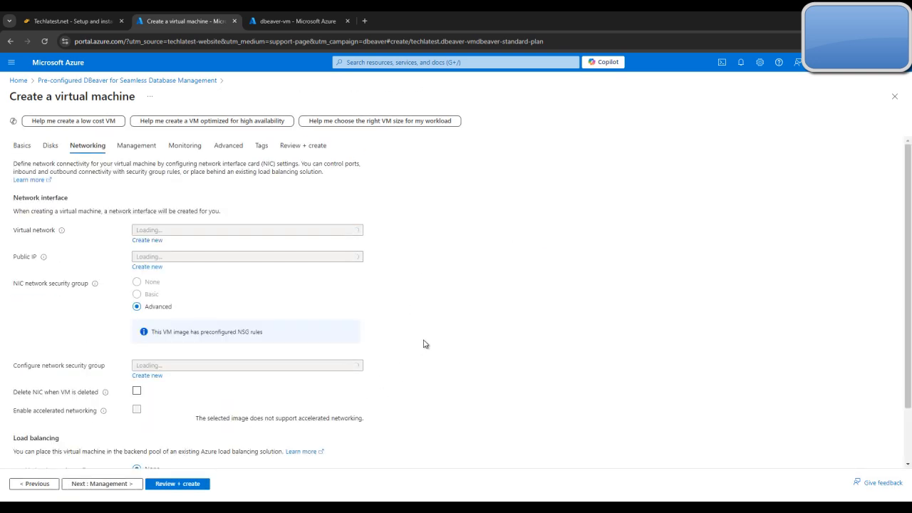
pyautogui.scroll(-2, 438, 338)
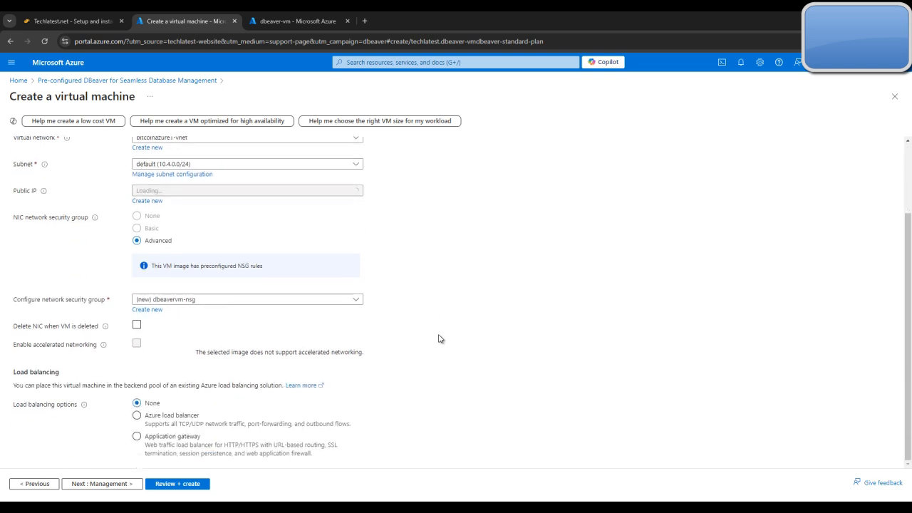
pyautogui.click(111, 485)
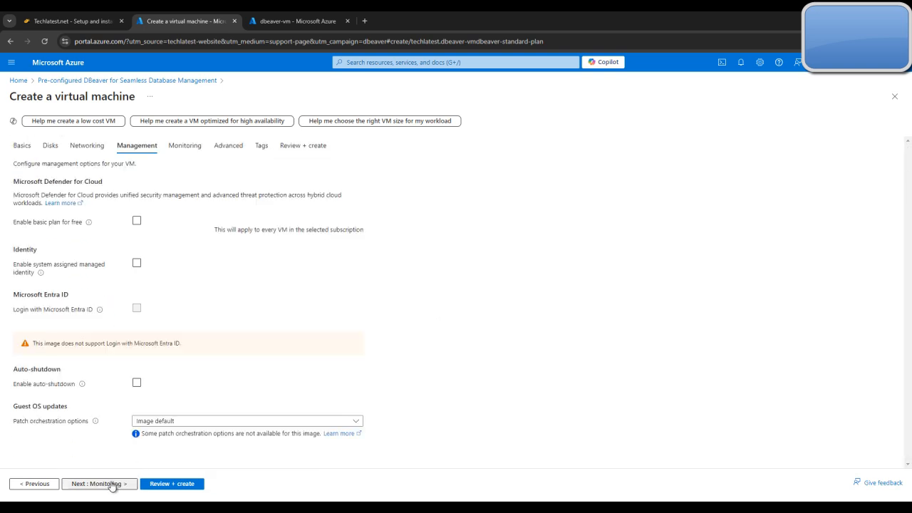
pyautogui.click(121, 486)
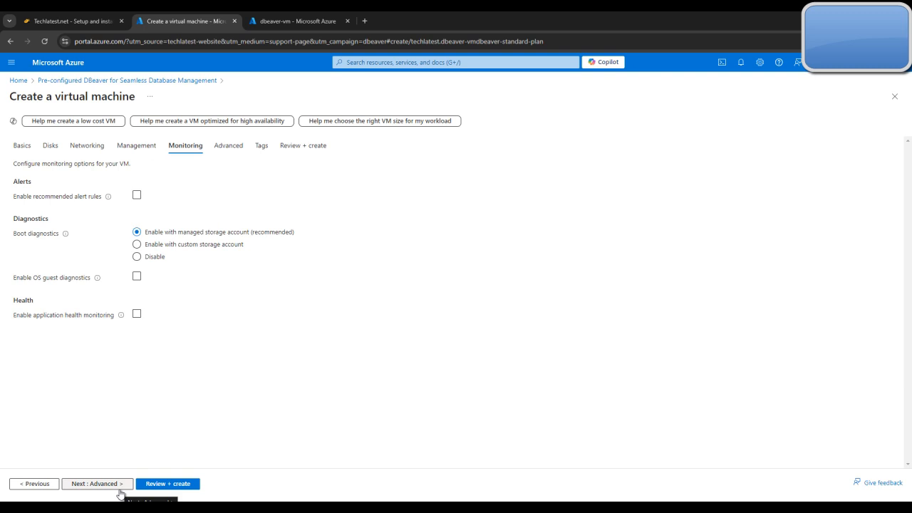
pyautogui.click(121, 486)
pyautogui.click(104, 487)
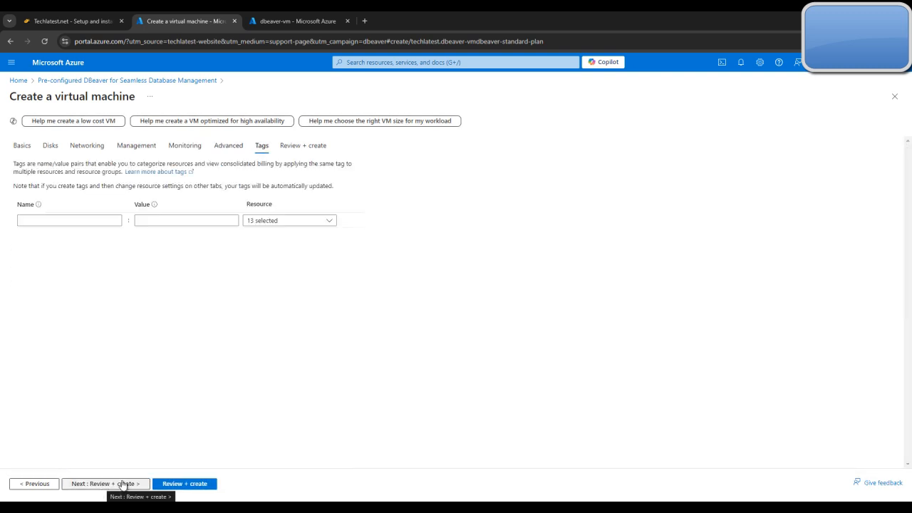
# Review the configuration summary of the DBeaver virtual machine and create it
pyautogui.click(126, 484)
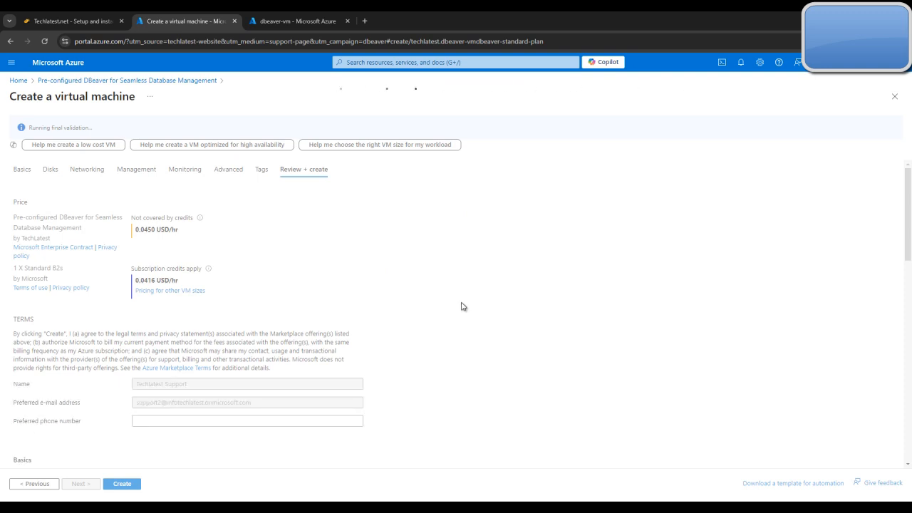
pyautogui.scroll(-5, 285, 428)
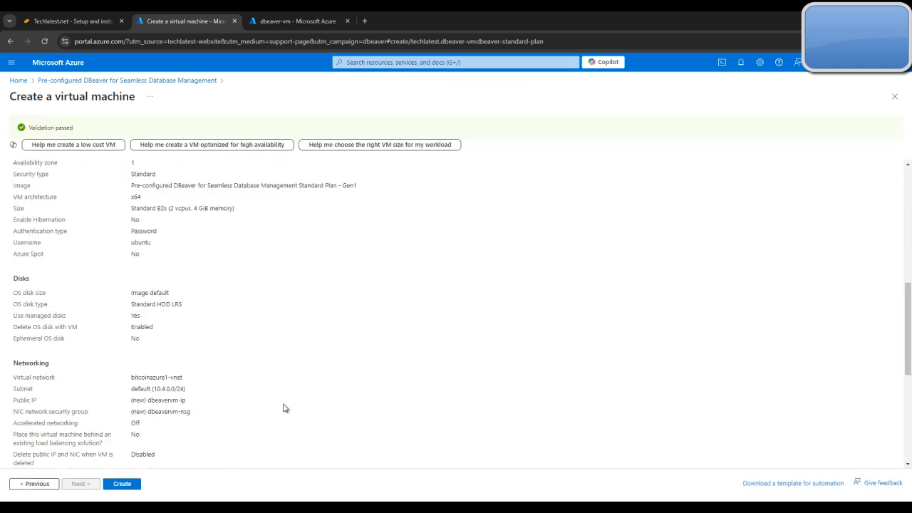
pyautogui.click(124, 485)
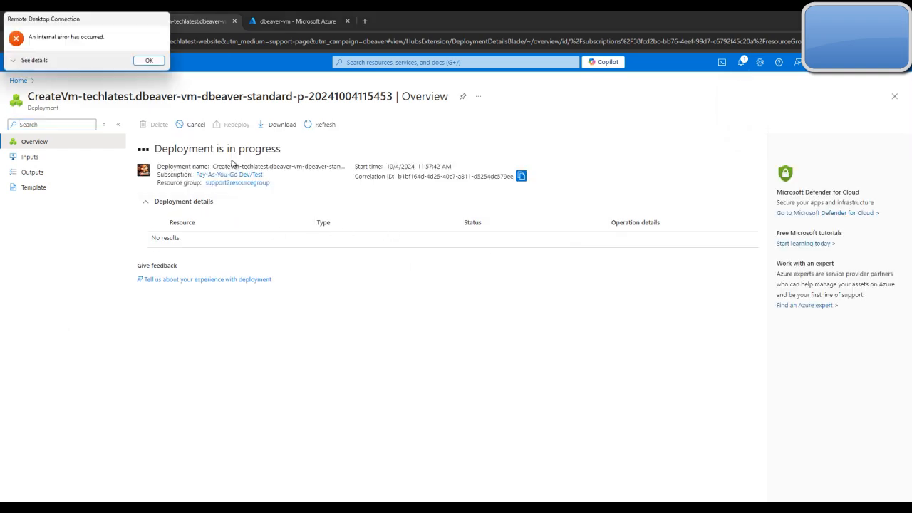
# Dismiss the Remote Desktop error and minimize the Remote Desktop Connection window
pyautogui.click(142, 62)
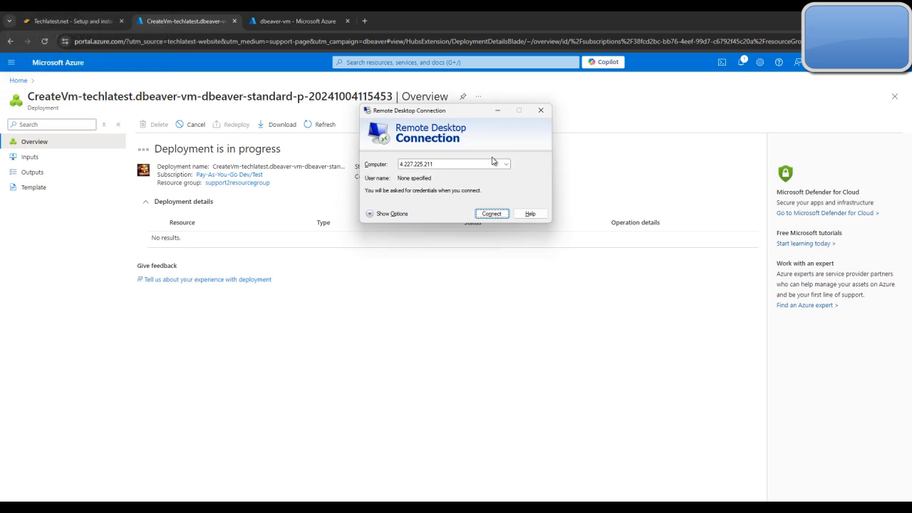
pyautogui.click(498, 112)
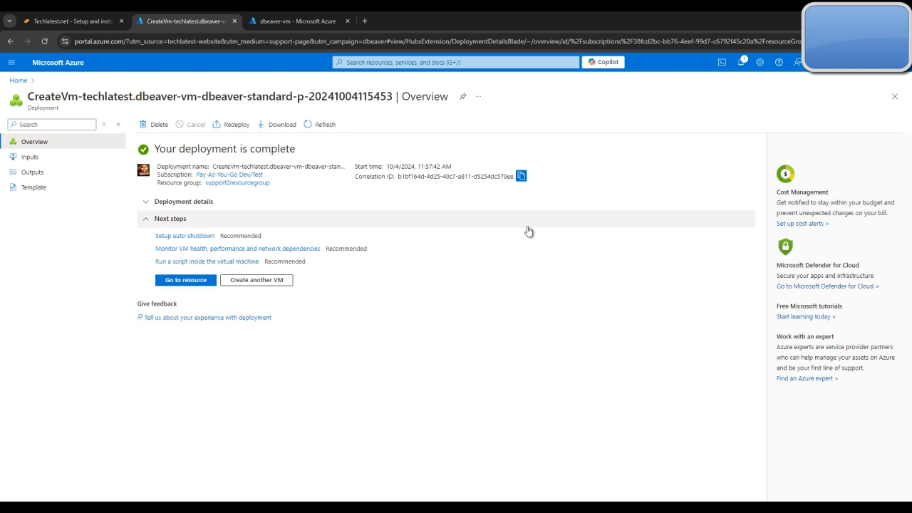
# View the deployed machine's resource page, then close it in favour of the existing dbeaver-vm page
pyautogui.click(192, 281)
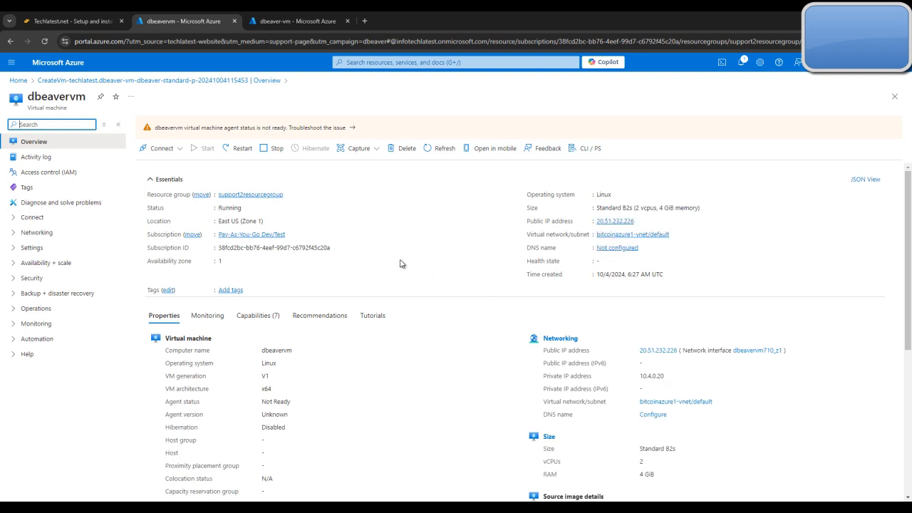
pyautogui.click(307, 21)
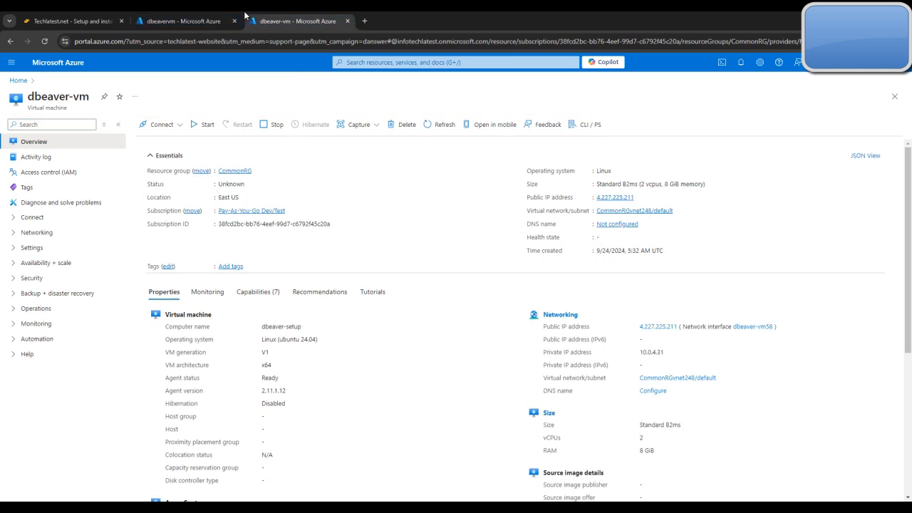
pyautogui.click(235, 21)
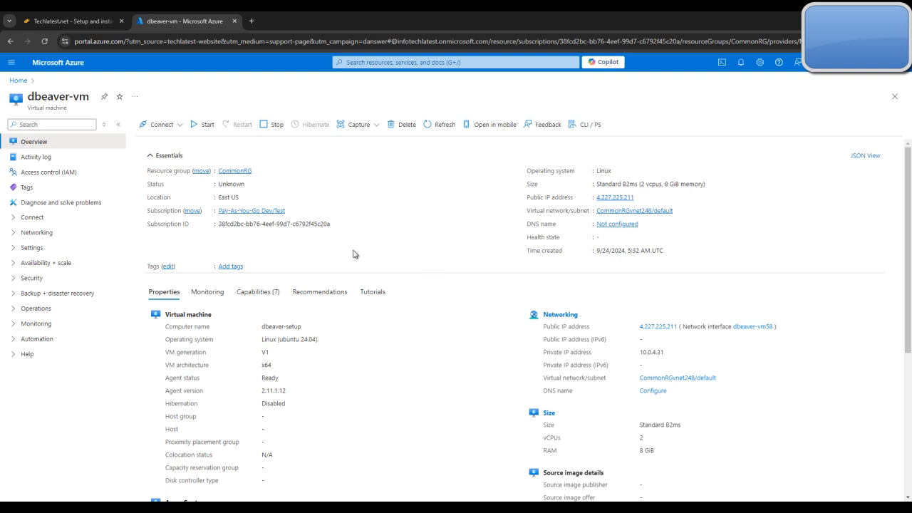
# Read the guide's instructions for updating the VM password through Run command with RunShellScript
pyautogui.click(85, 16)
pyautogui.scroll(3, 375, 212)
pyautogui.scroll(-10, 447, 242)
pyautogui.scroll(-3, 447, 242)
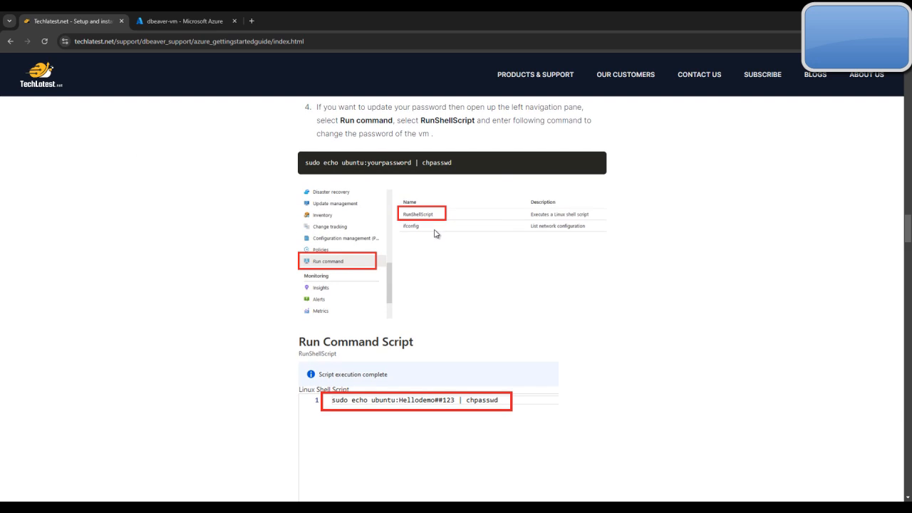
pyautogui.scroll(1, 435, 221)
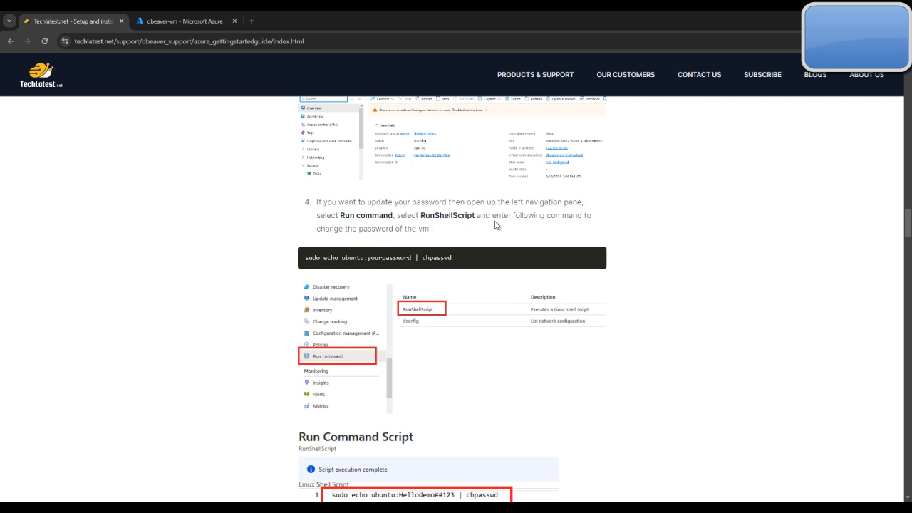
# Open the RunShellScript pane from dbeaver-vm's Run command page and check the guide's chpasswd command for it
pyautogui.click(181, 21)
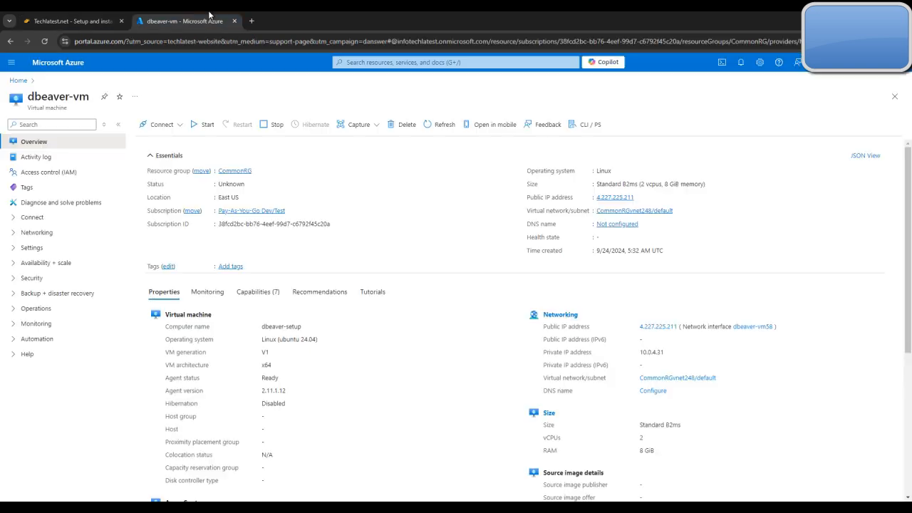
pyautogui.click(71, 125)
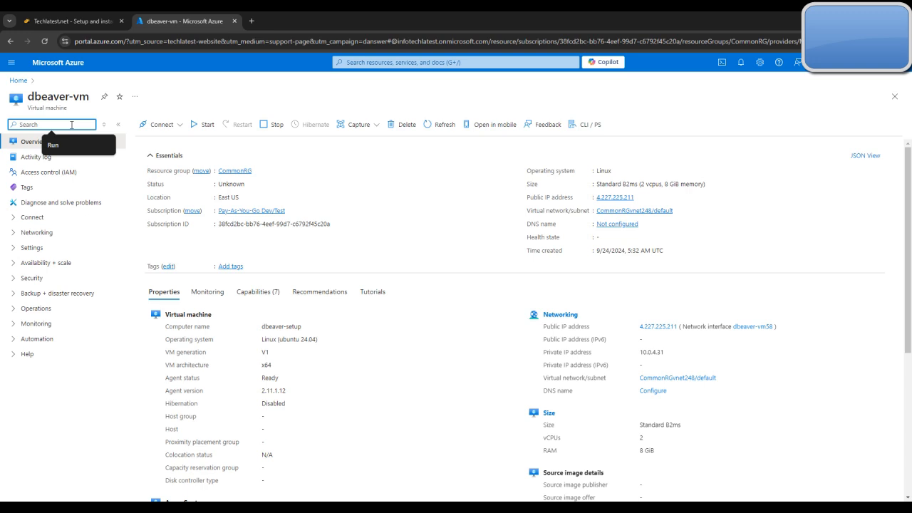
pyautogui.write('Run')
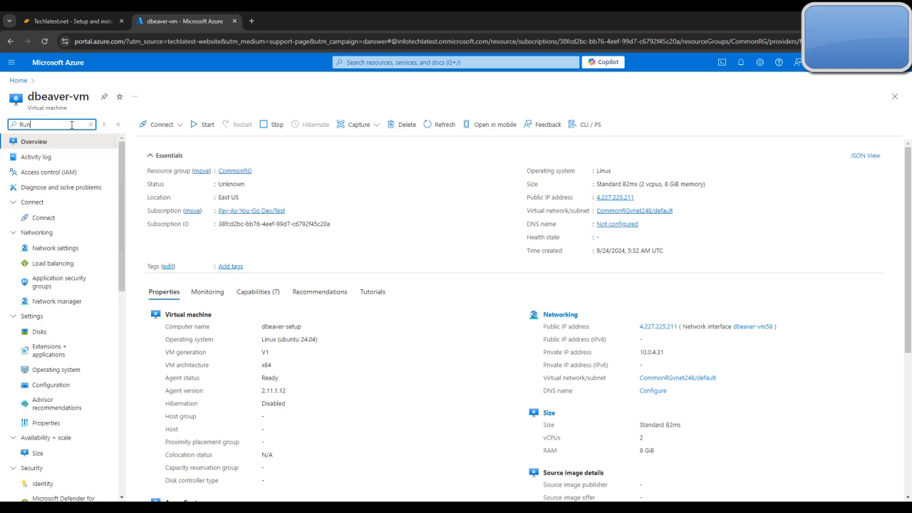
pyautogui.click(53, 188)
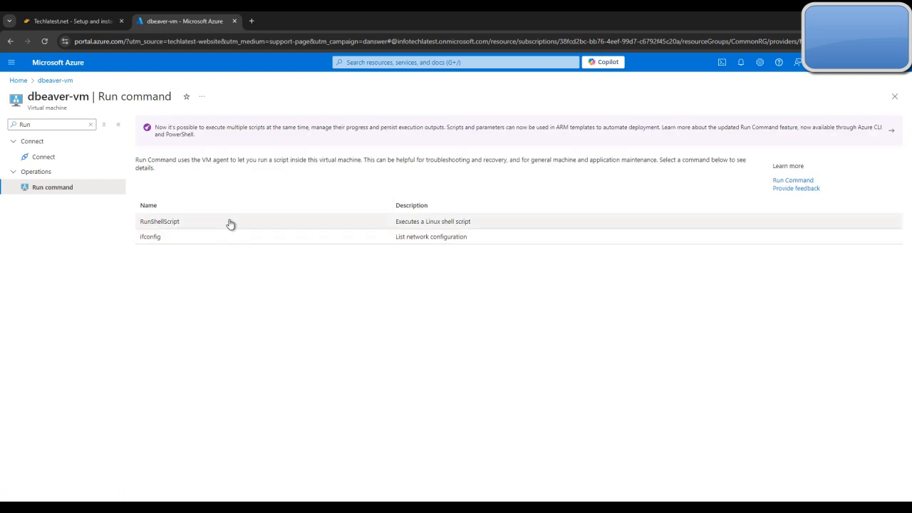
pyautogui.click(230, 223)
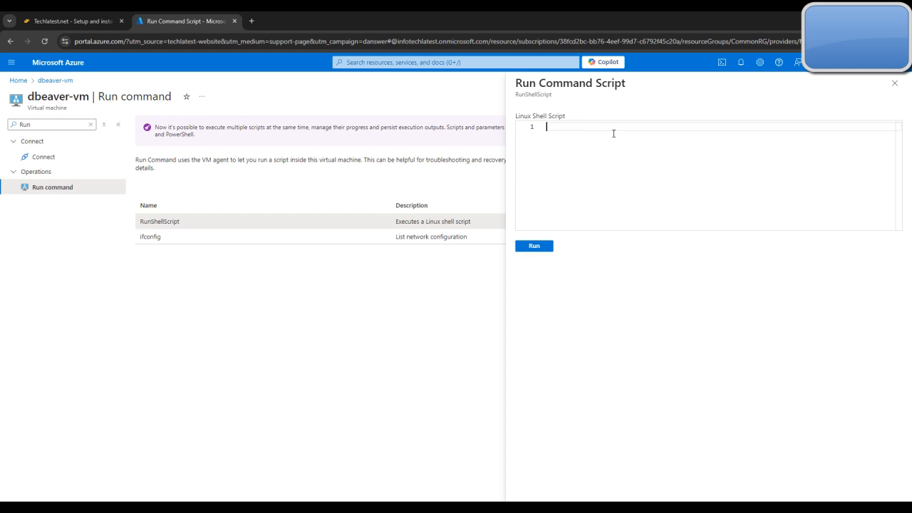
pyautogui.click(100, 21)
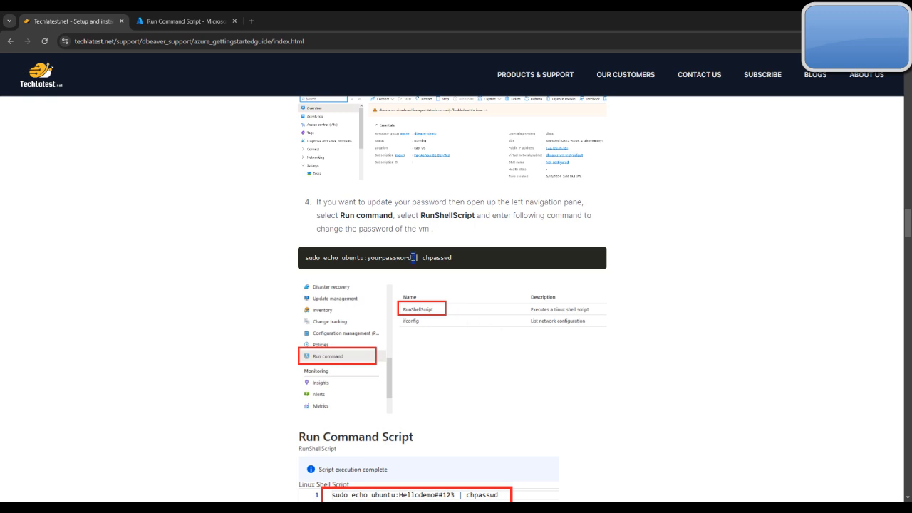
pyautogui.click(185, 17)
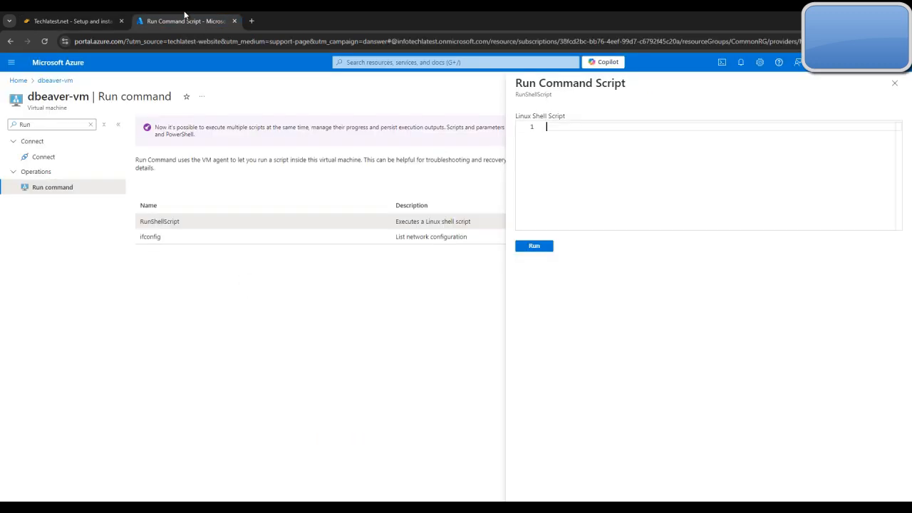
# Close the Run Command Script pane, clear the menu search and return to dbeaver-vm's Overview page
pyautogui.click(894, 83)
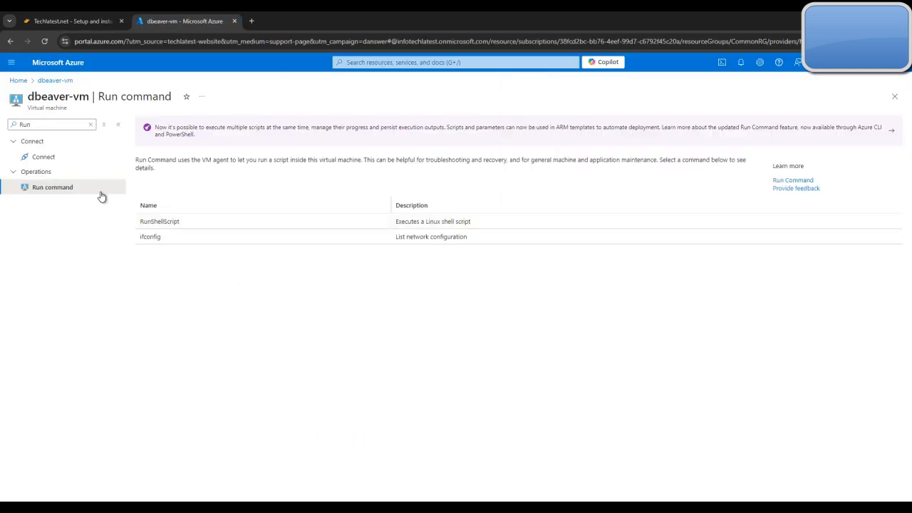
pyautogui.click(90, 124)
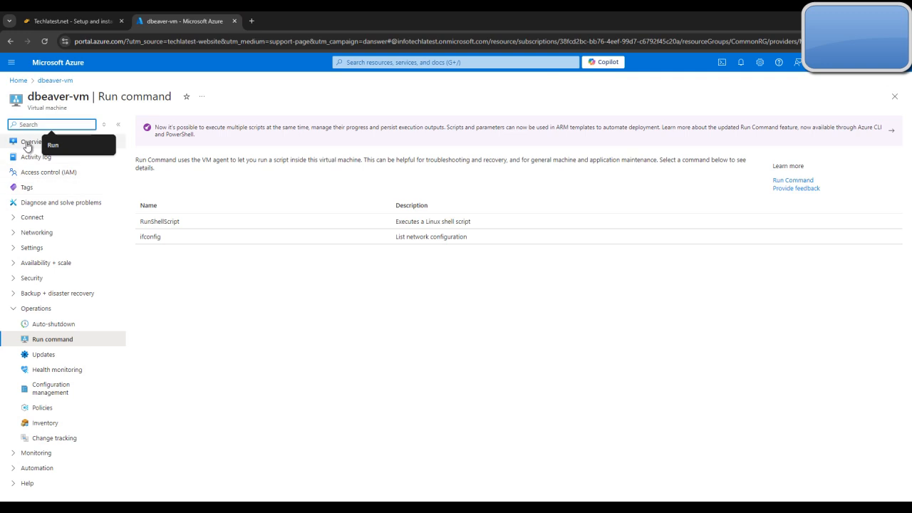
pyautogui.click(28, 145)
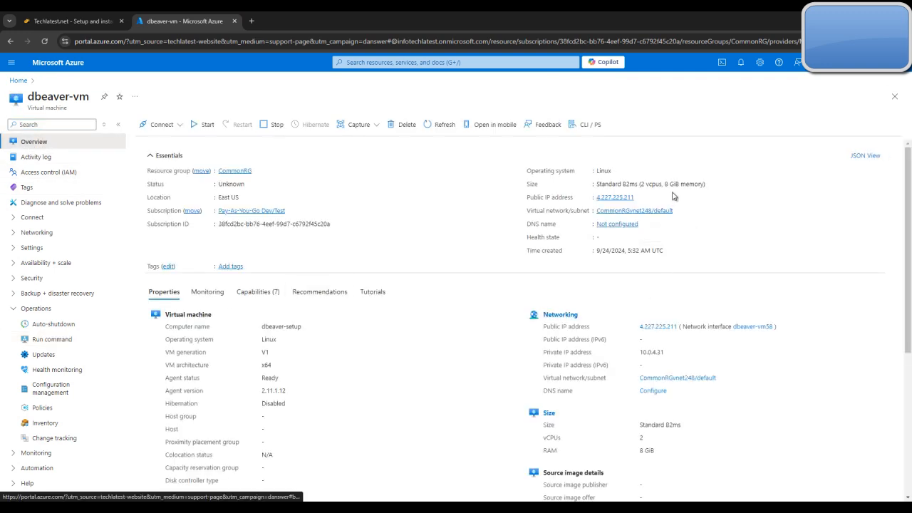
# Read the guide's instructions for connecting to the VM over SSH with PuTTY as the ubuntu user
pyautogui.click(77, 17)
pyautogui.scroll(-6, 464, 247)
pyautogui.scroll(-1, 465, 247)
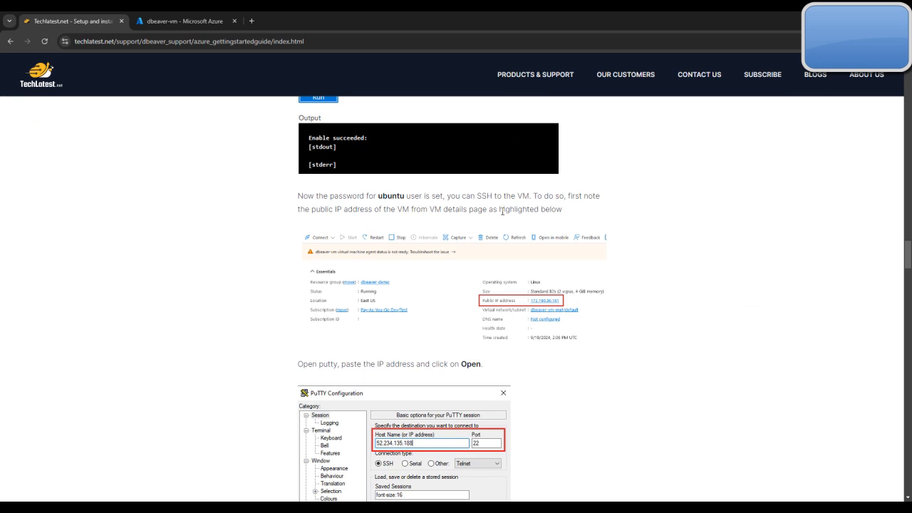
pyautogui.scroll(-4, 502, 211)
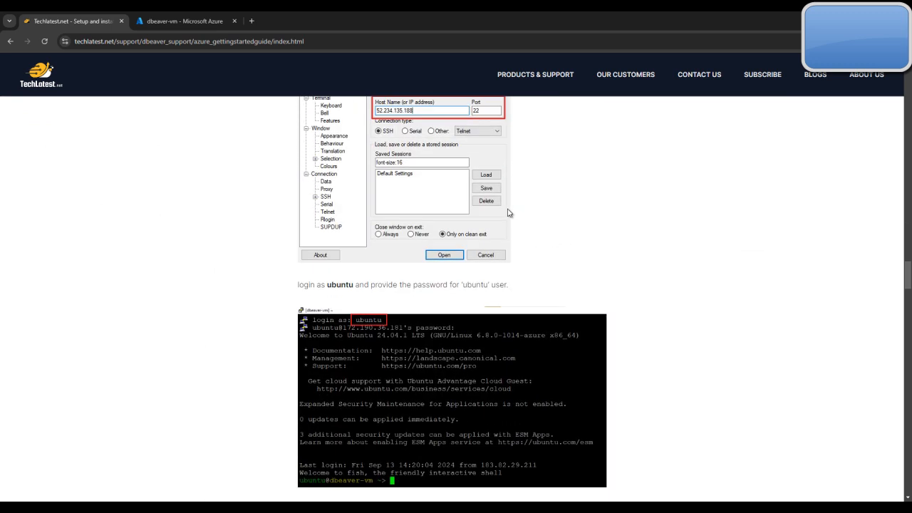
pyautogui.scroll(-1, 509, 212)
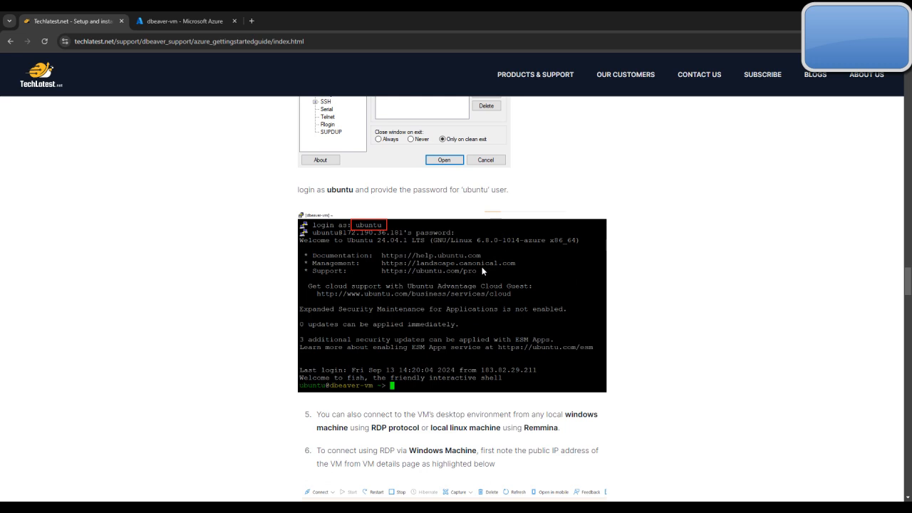
pyautogui.scroll(2, 467, 264)
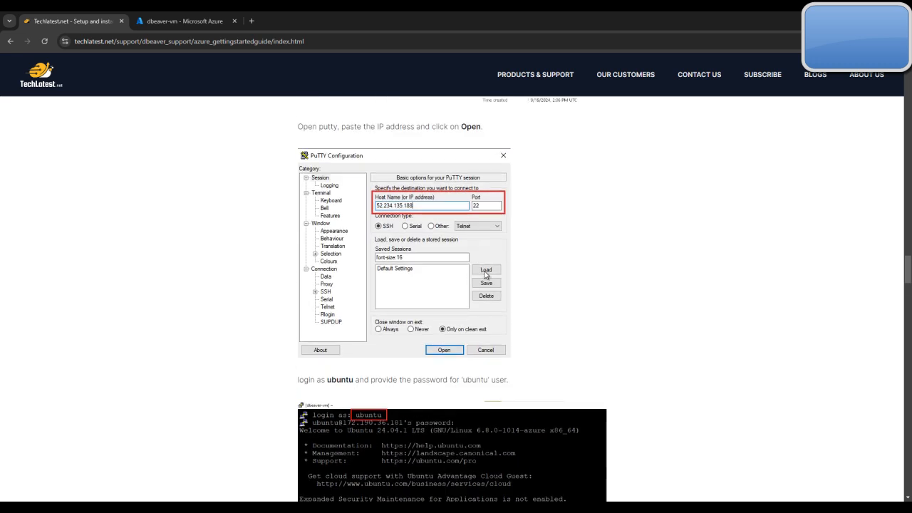
pyautogui.scroll(-1, 457, 278)
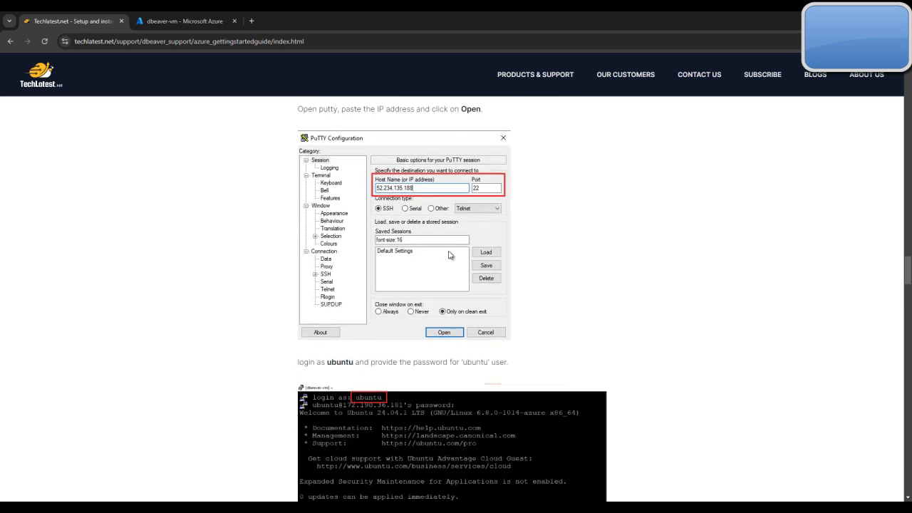
# Copy dbeaver-vm's public IP address from its Azure overview page and return to the guide
pyautogui.click(203, 16)
pyautogui.click(640, 198)
pyautogui.click(71, 21)
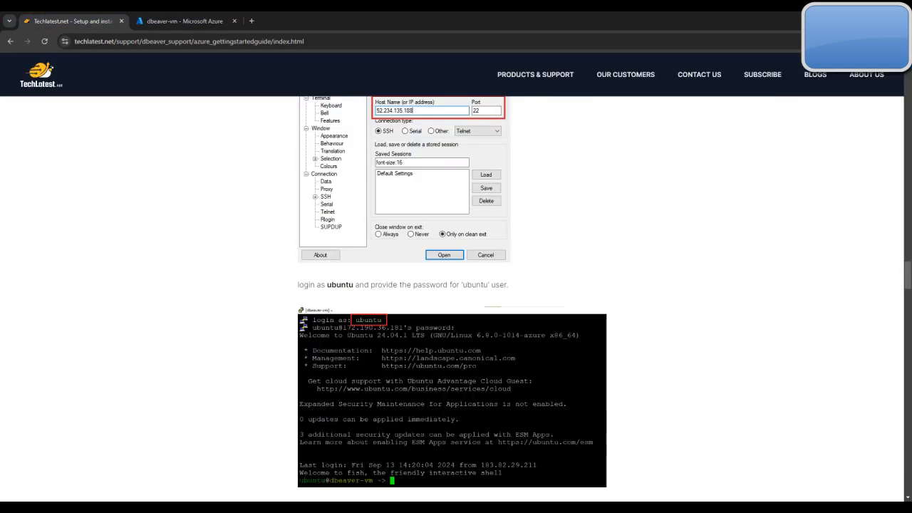
# Launch PuTTY and open an SSH connection to 4.227.225.211 on port 22
pyautogui.press('super')
pyautogui.write('pu')
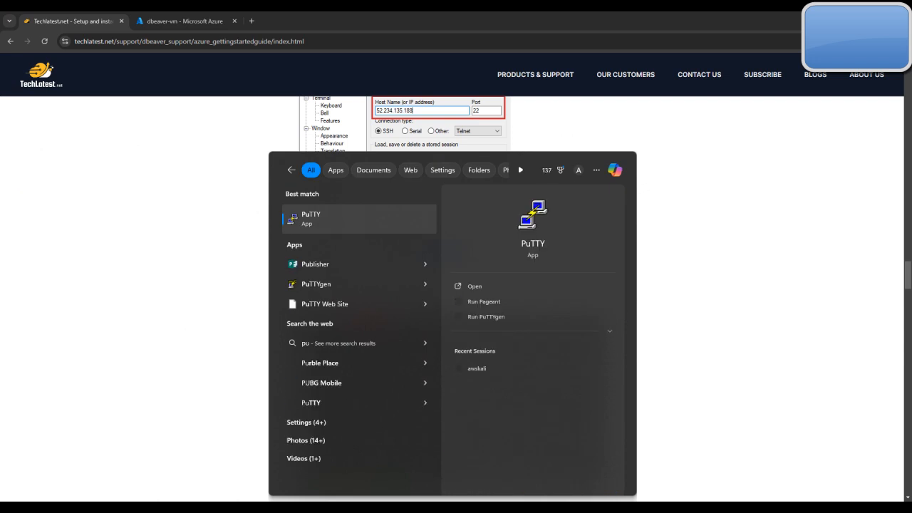
pyautogui.press('Return')
pyautogui.hotkey('ctrl', 'v')
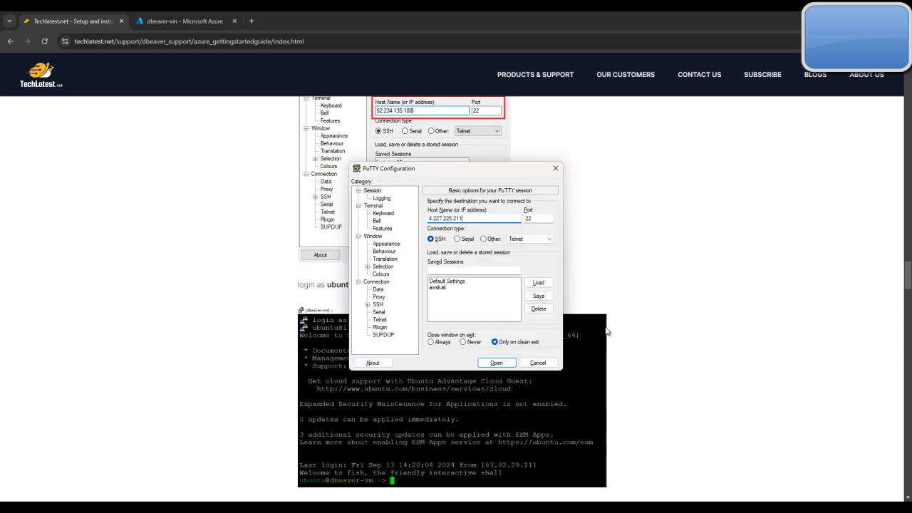
pyautogui.click(497, 363)
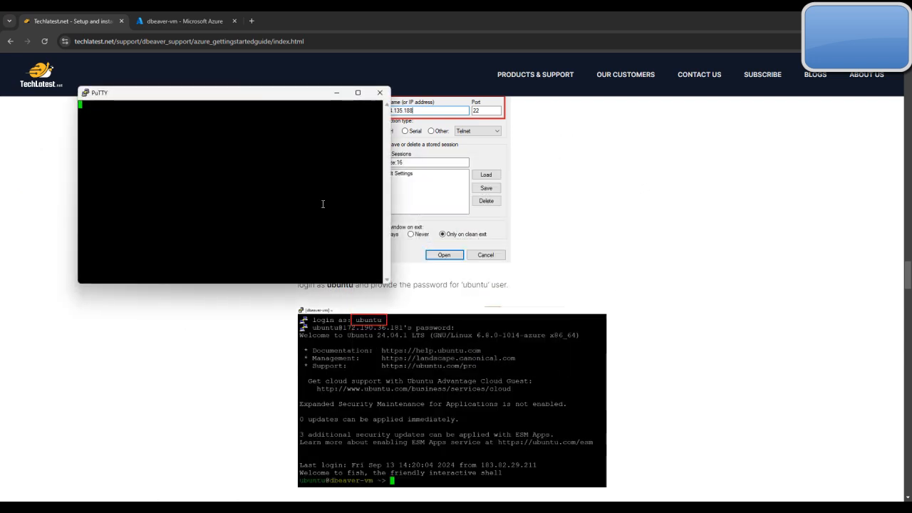
# Log in to the SSH session as ubuntu with the account password and maximize the terminal window
pyautogui.write('ubuntu')
pyautogui.press('Return')
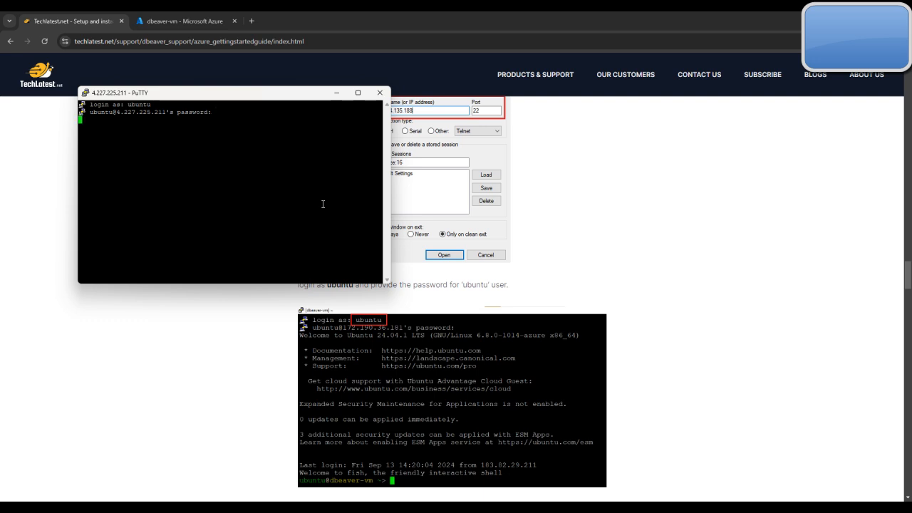
pyautogui.press('Return')
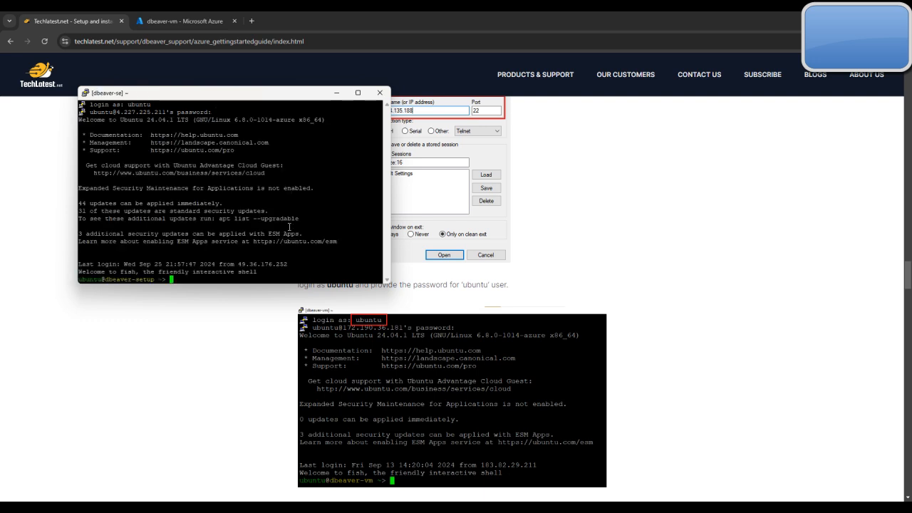
pyautogui.click(250, 318)
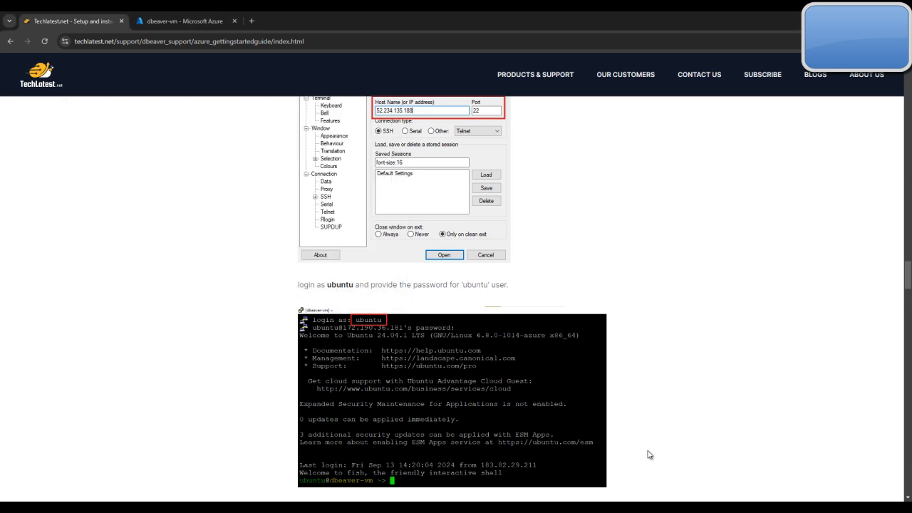
pyautogui.hotkey('alt', 'Tab')
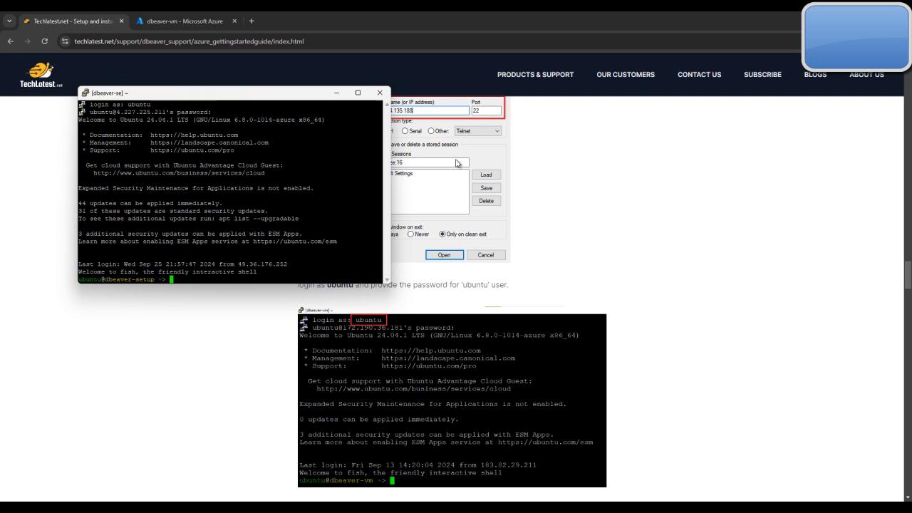
pyautogui.click(358, 94)
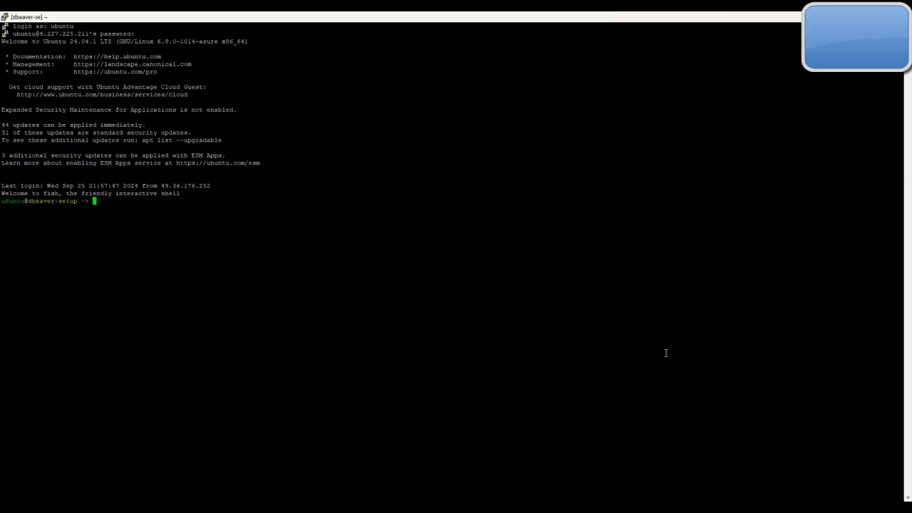
# Read the guide's Windows Remote Desktop instructions and copy dbeaver-vm's public IP address from Azure
pyautogui.hotkey('alt', 'Tab')
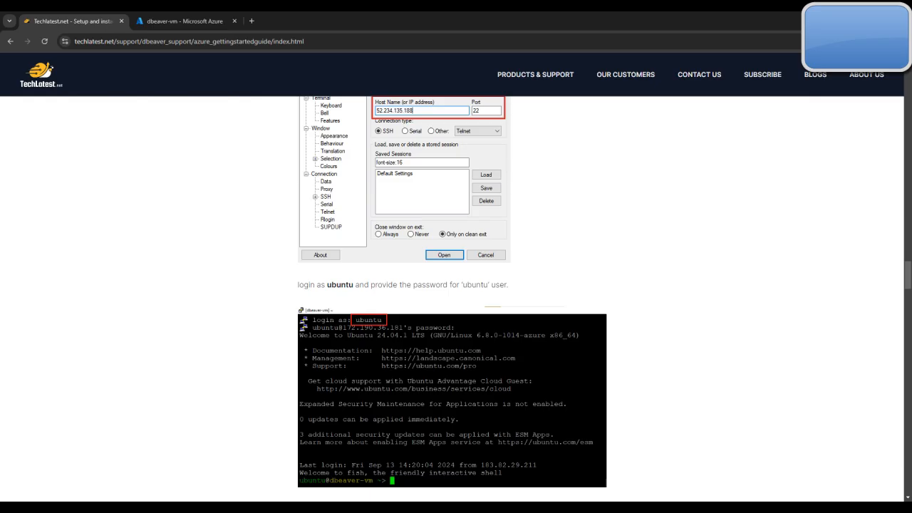
pyautogui.scroll(1, 659, 414)
pyautogui.scroll(-5, 660, 414)
pyautogui.scroll(-2, 660, 414)
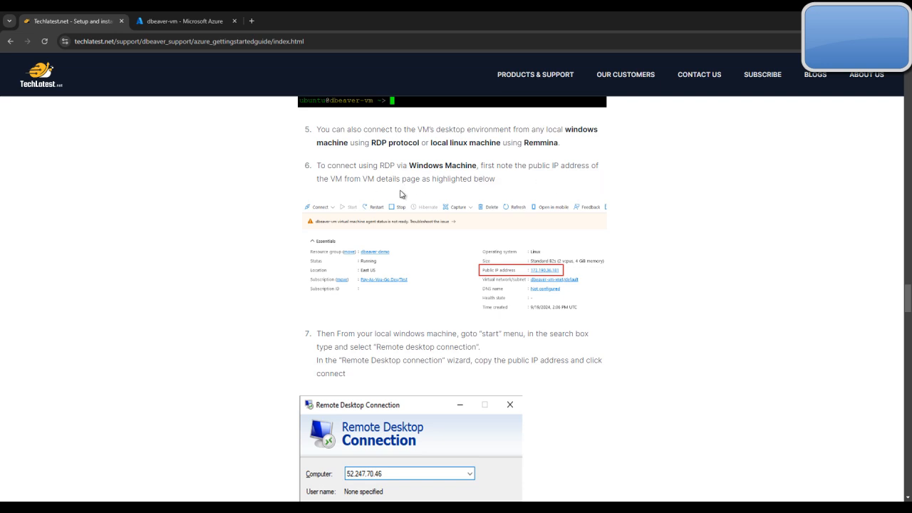
pyautogui.scroll(-3, 453, 201)
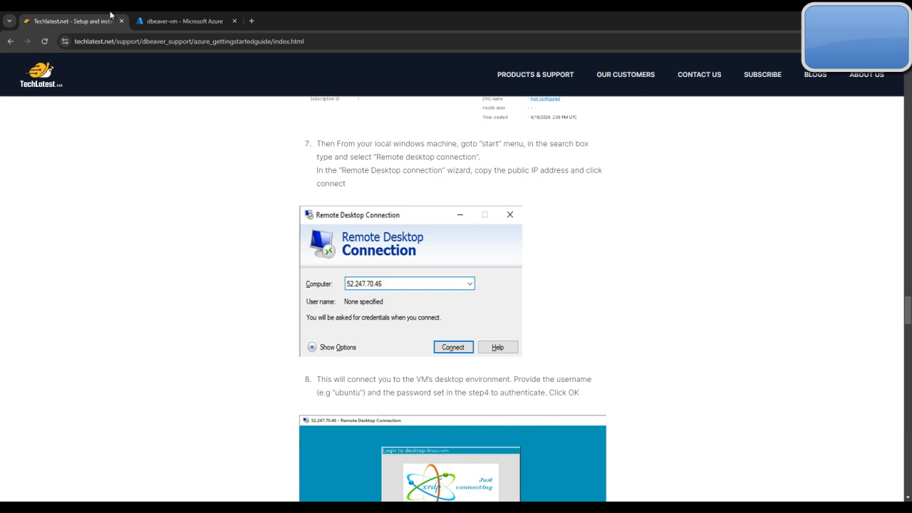
pyautogui.click(187, 20)
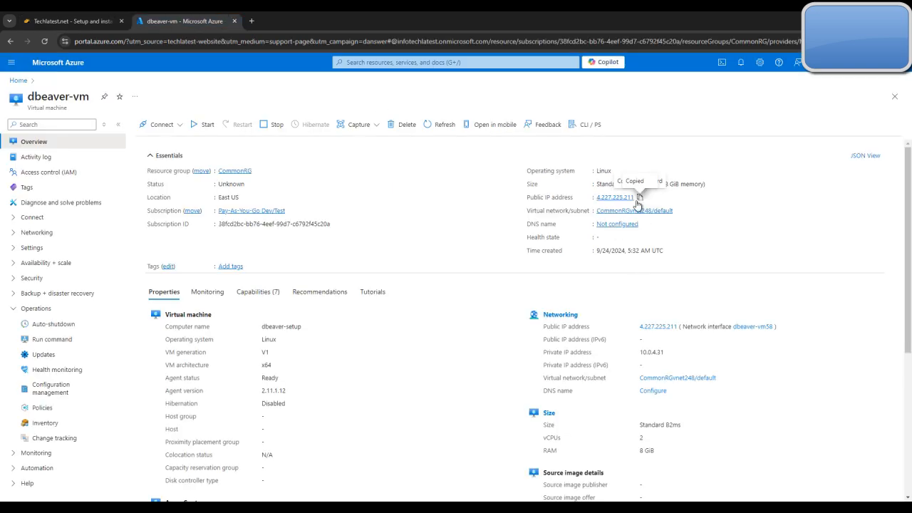
pyautogui.click(82, 21)
# Read the guide's RDP login and Remmina steps, and open its Install Remmina link in a new tab
pyautogui.scroll(-4, 467, 233)
pyautogui.scroll(-6, 516, 306)
pyautogui.scroll(4, 530, 300)
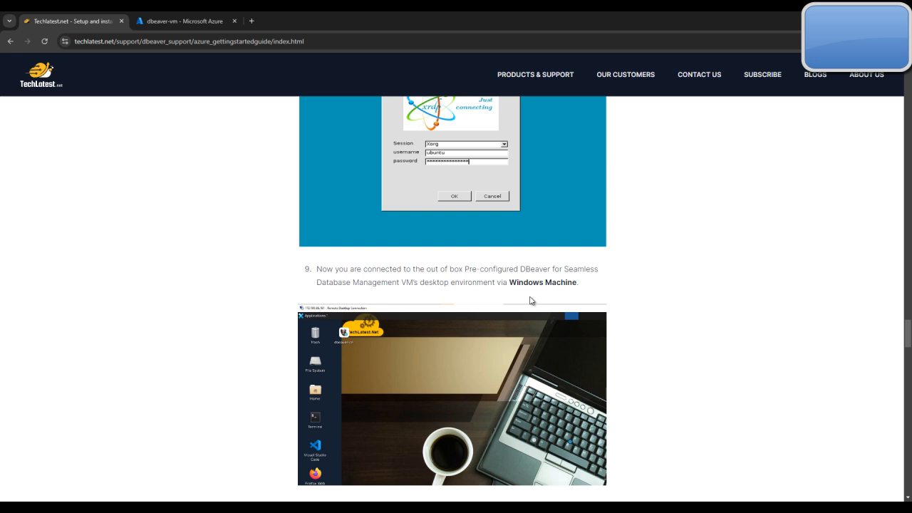
pyautogui.scroll(-8, 535, 292)
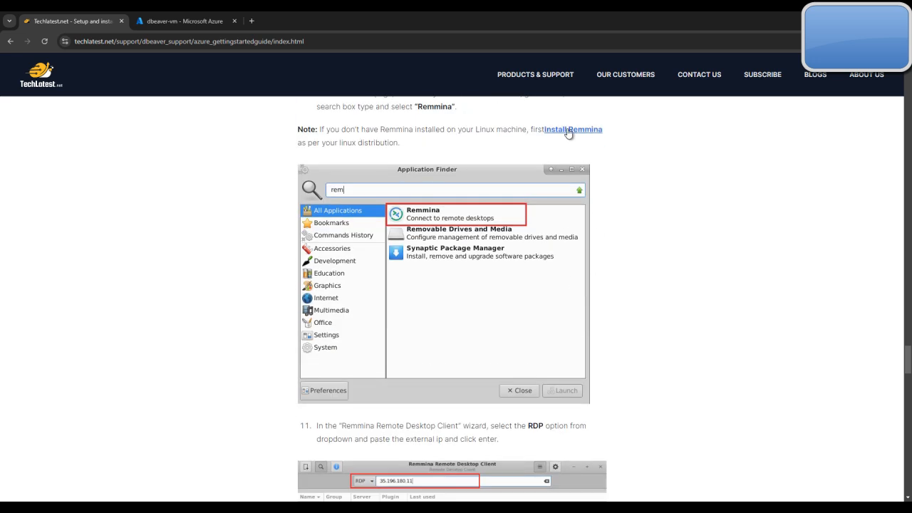
pyautogui.rightClick(574, 130)
pyautogui.click(609, 135)
pyautogui.click(182, 21)
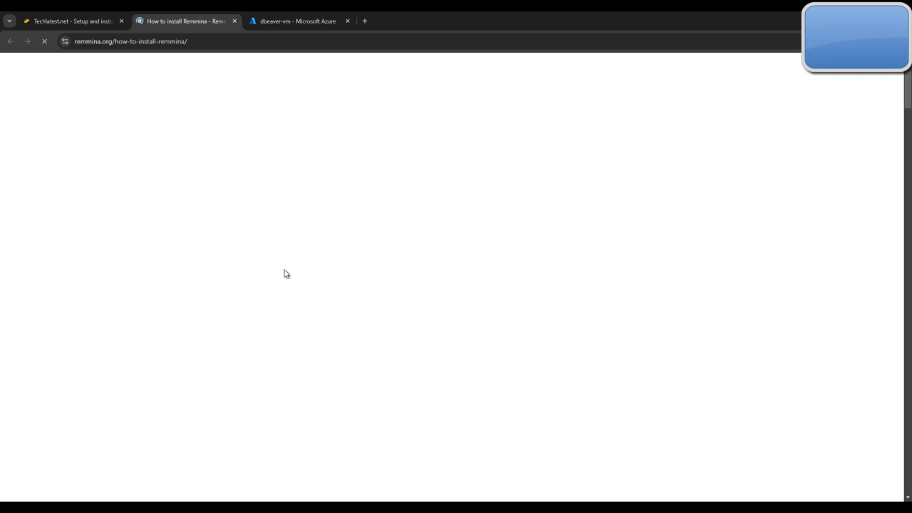
# Return to the guide and read the remaining steps on connecting from Linux and starting DBeaver
pyautogui.click(10, 16)
pyautogui.click(43, 21)
pyautogui.scroll(-7, 519, 354)
pyautogui.scroll(-4, 520, 354)
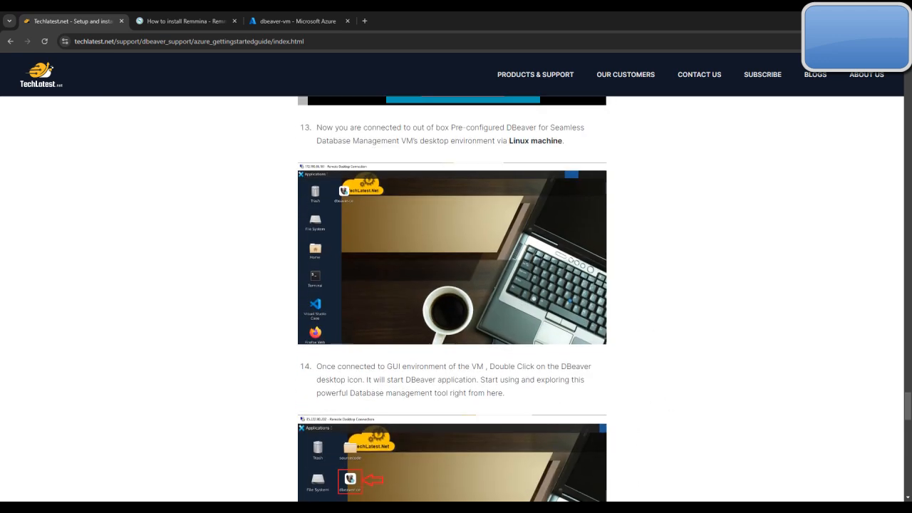
# Connect to 4.227.225.211 with Remote Desktop Connection and accept the unverified identity of the remote computer
pyautogui.click(605, 510)
pyautogui.click(471, 164)
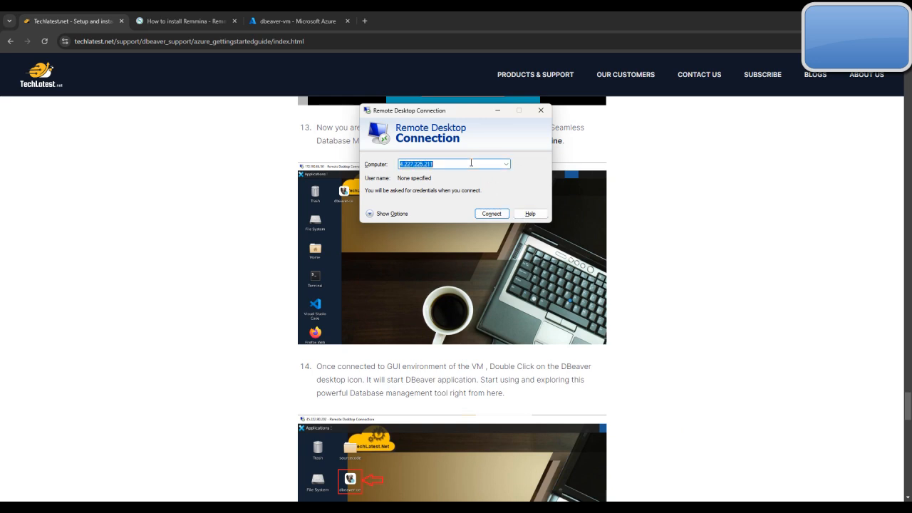
pyautogui.press('BackSpace')
pyautogui.hotkey('ctrl', 'v')
pyautogui.click(492, 214)
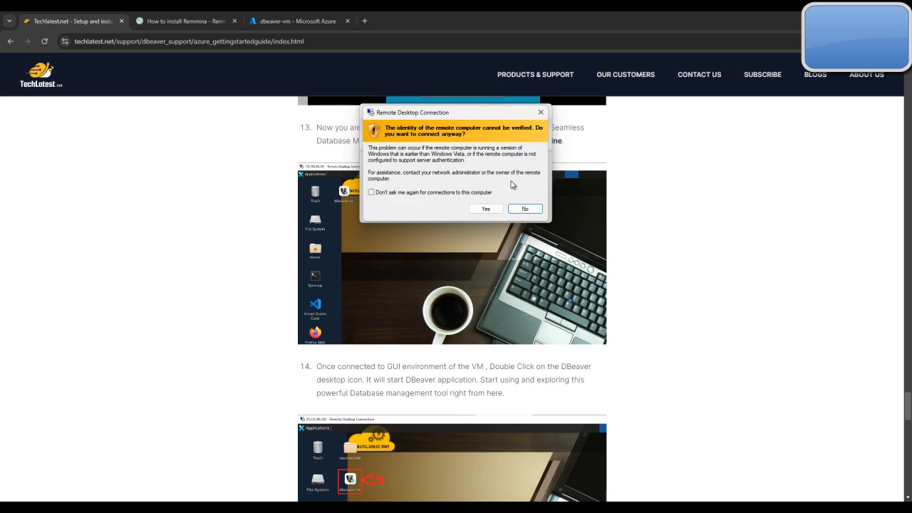
pyautogui.click(485, 209)
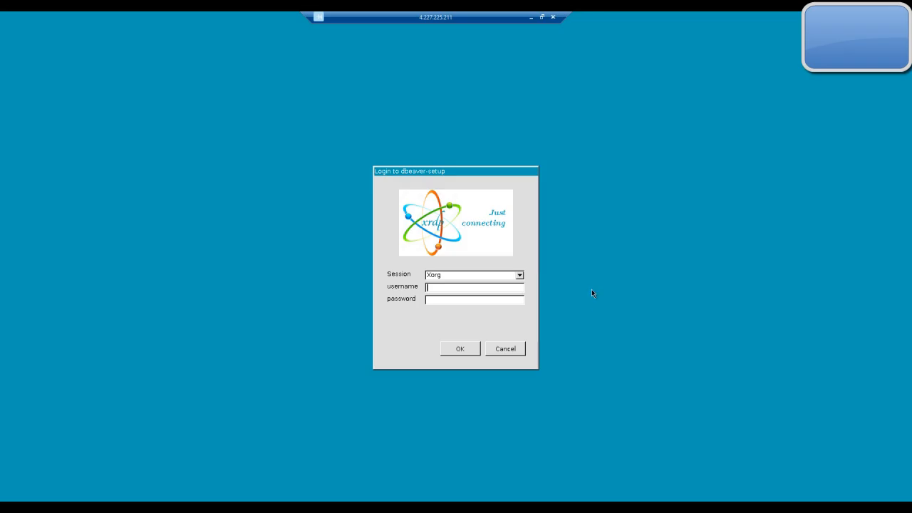
# Log in to the dbeaver-setup Xorg session with the username ubuntu and the account password
pyautogui.write('ubuntu')
pyautogui.click(443, 300)
pyautogui.write('****')
pyautogui.press('Return')
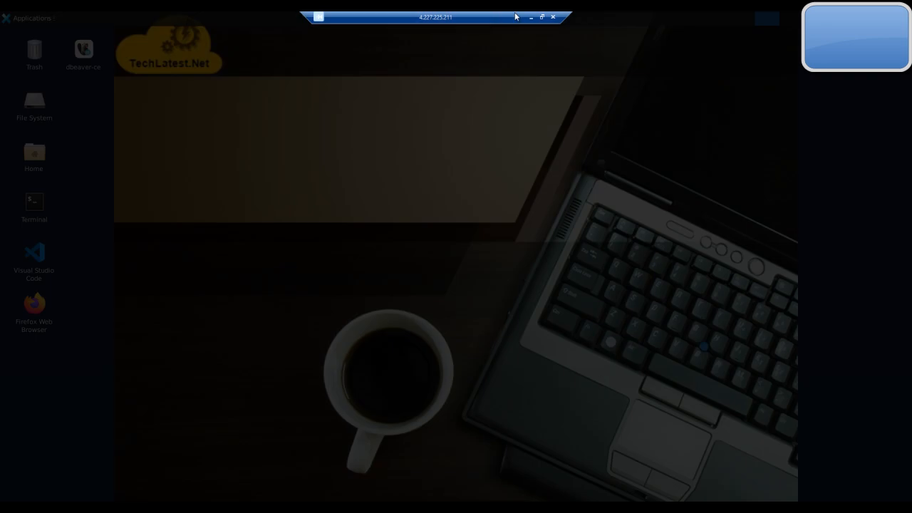
# Check the guide's instruction for starting DBeaver and return to the dbeaver-ce shortcut on the remote desktop
pyautogui.click(531, 18)
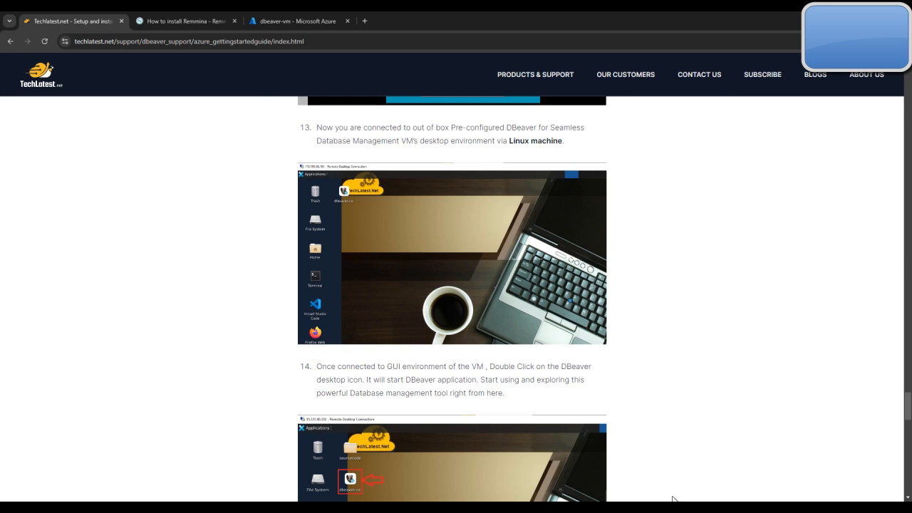
pyautogui.click(639, 507)
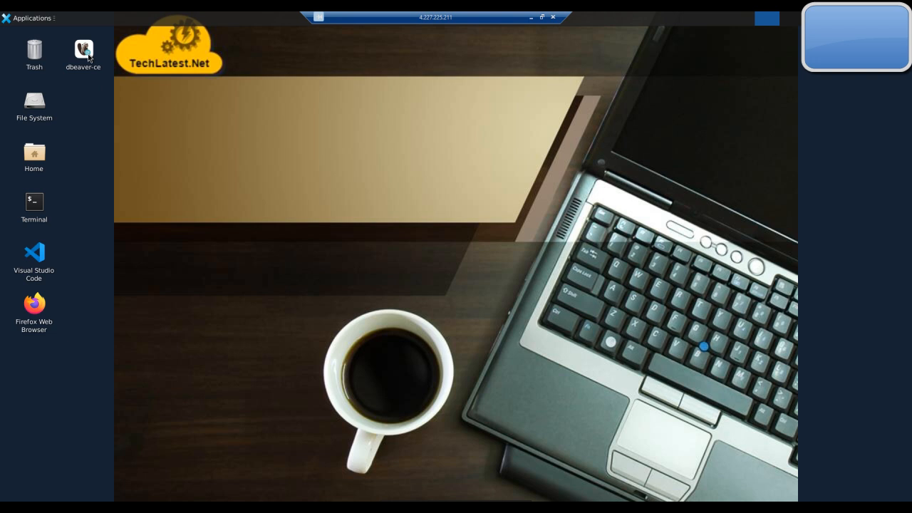
pyautogui.moveTo(89, 59)
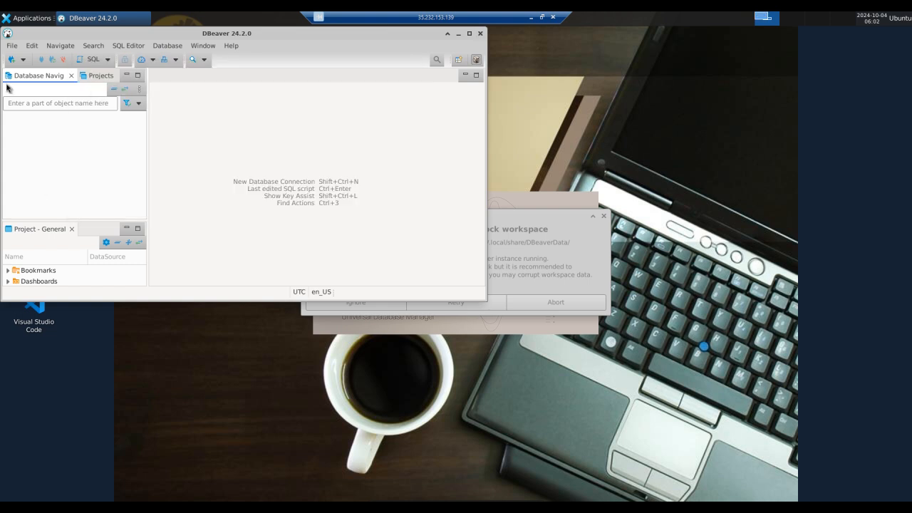
# Review DBeaver's file, editing, database, search and navigation commands without running any of them
pyautogui.click(12, 47)
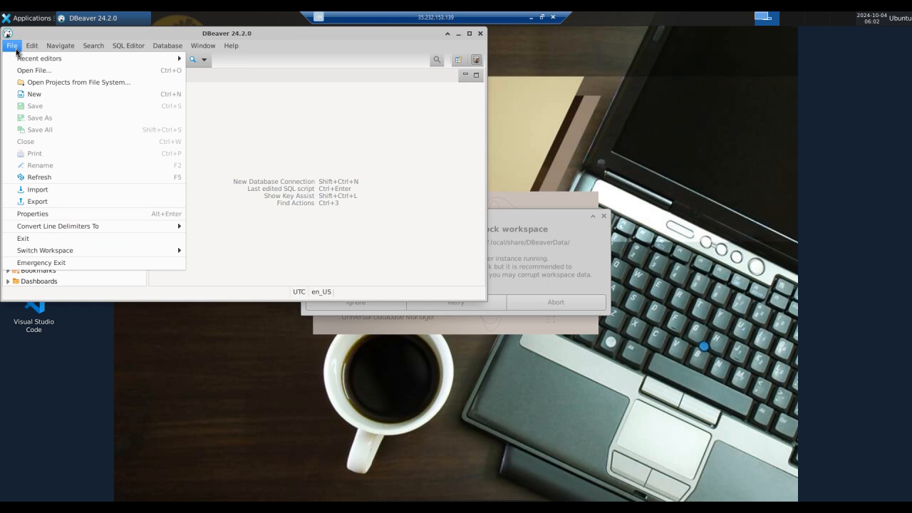
pyautogui.moveTo(29, 47)
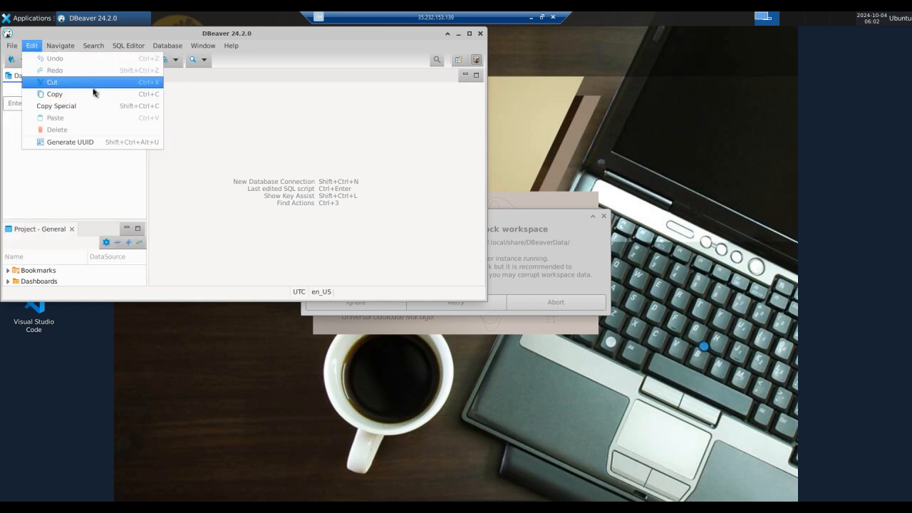
pyautogui.click(165, 47)
pyautogui.click(166, 48)
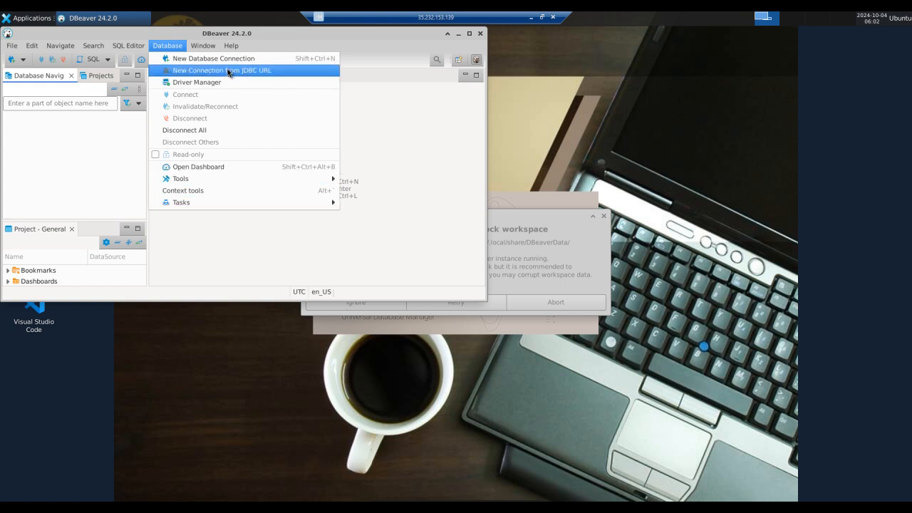
pyautogui.click(128, 47)
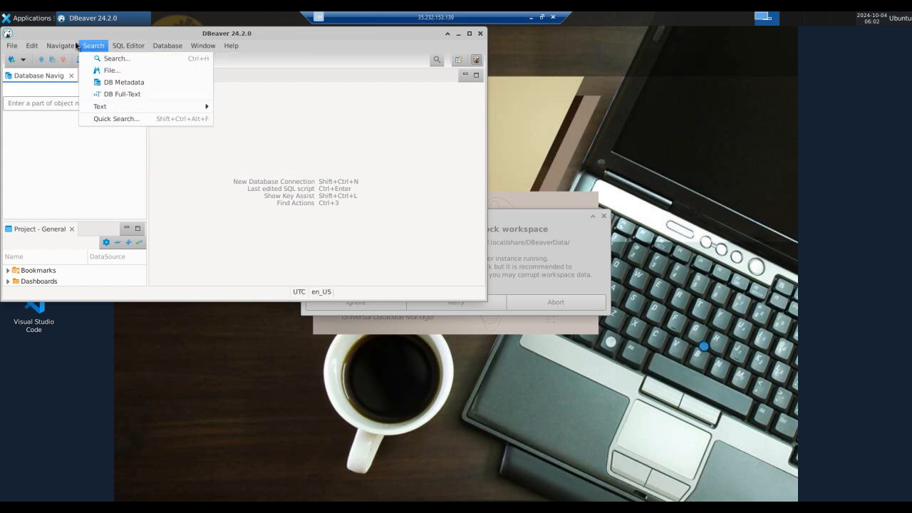
pyautogui.moveTo(63, 46)
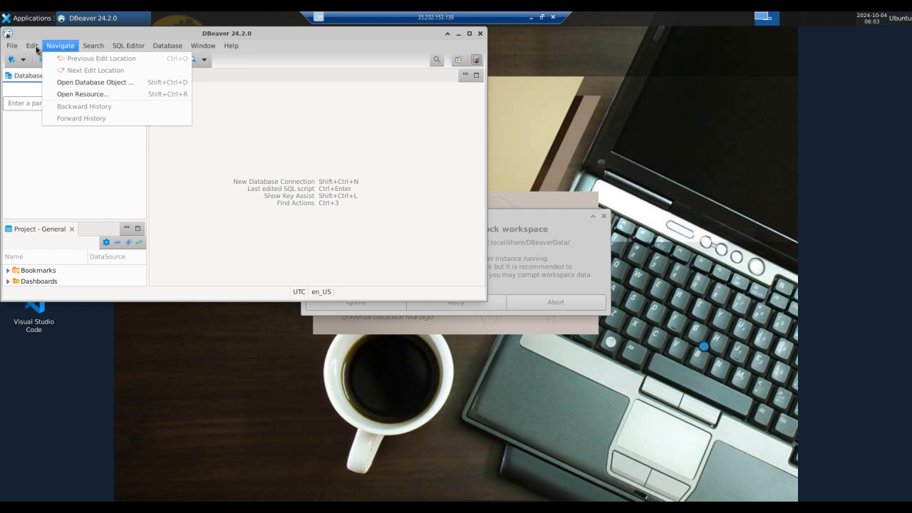
pyautogui.click(36, 49)
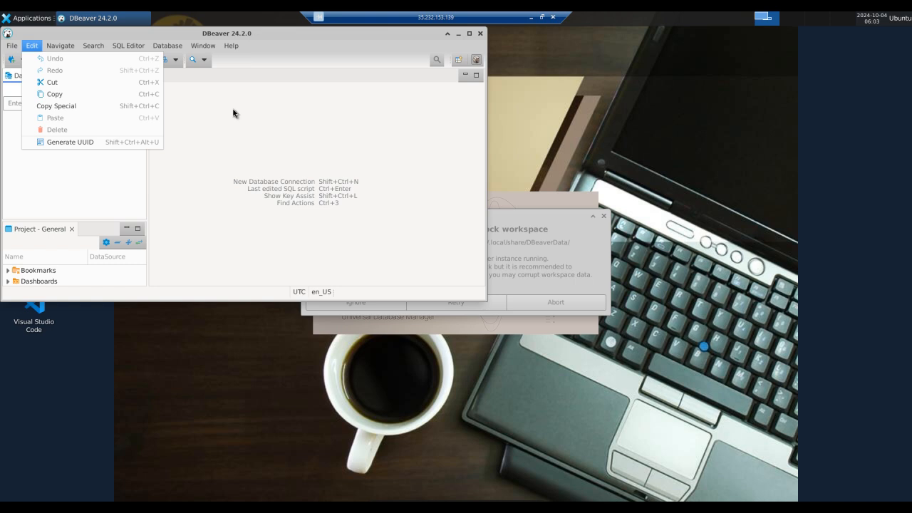
pyautogui.press('Right')
pyautogui.press('Escape')
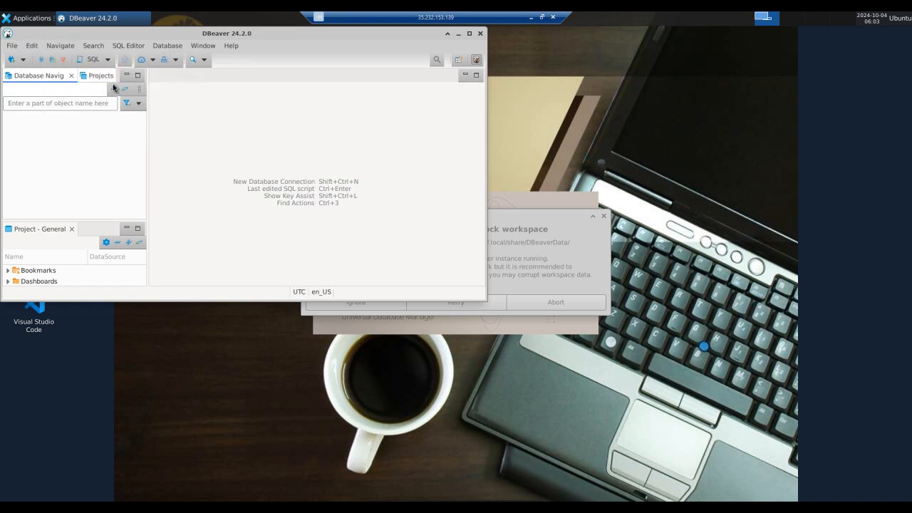
# Examine DBeaver's quick options for searching, database tasks and SQL scripts
pyautogui.click(205, 62)
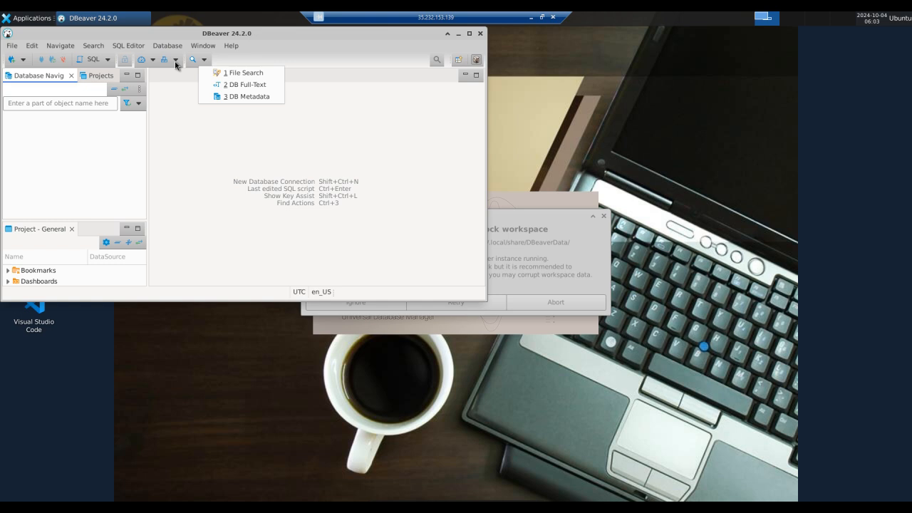
pyautogui.click(176, 65)
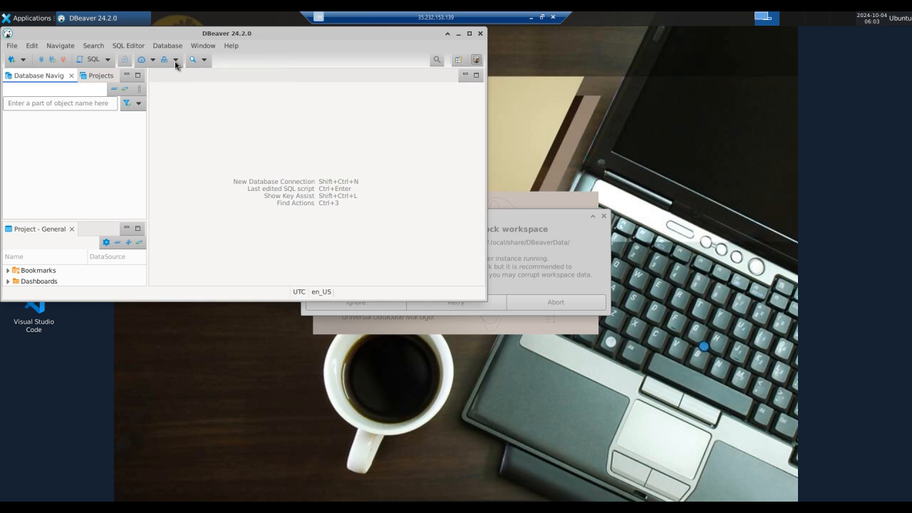
pyautogui.click(176, 63)
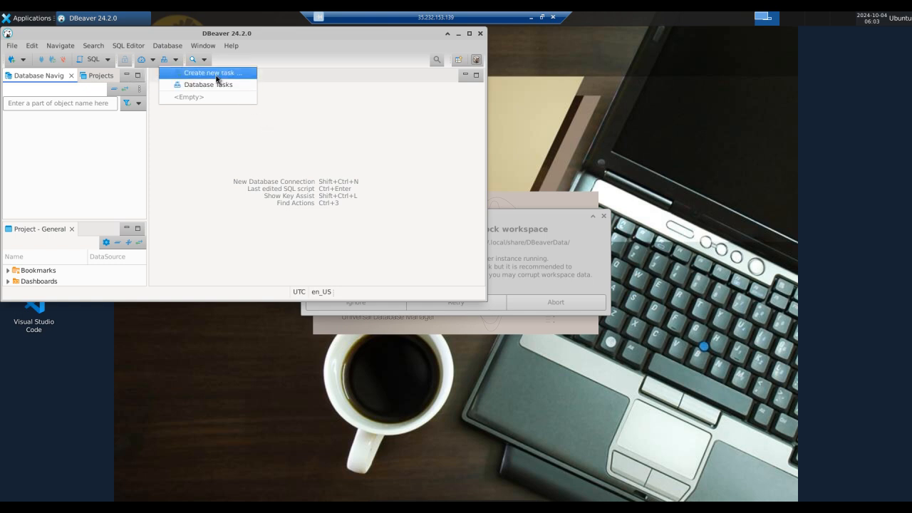
pyautogui.click(109, 64)
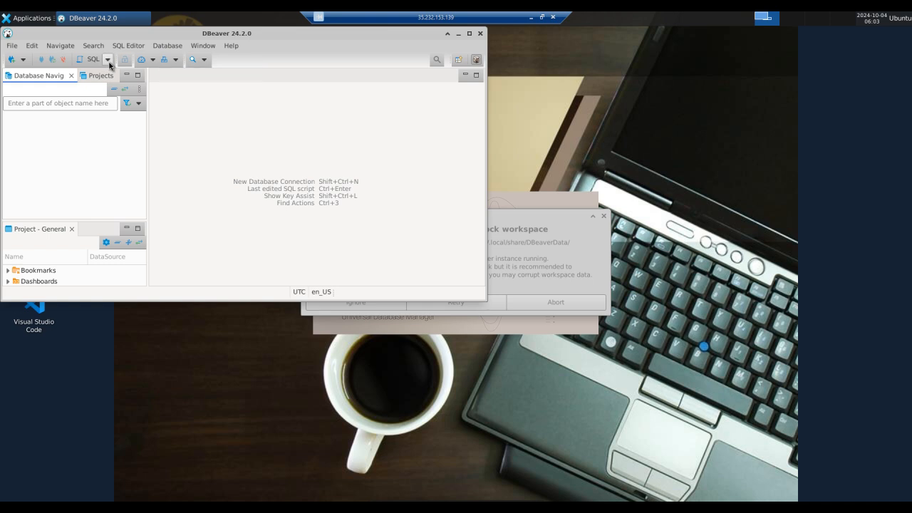
pyautogui.click(108, 59)
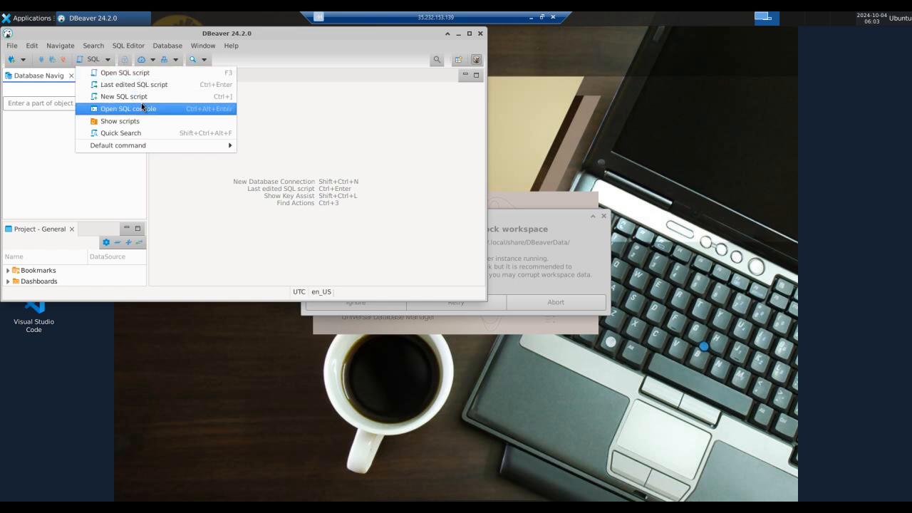
# Open the New Database Connection wizard with its list of database drivers, and take the remote desktop out of full screen
pyautogui.click(177, 45)
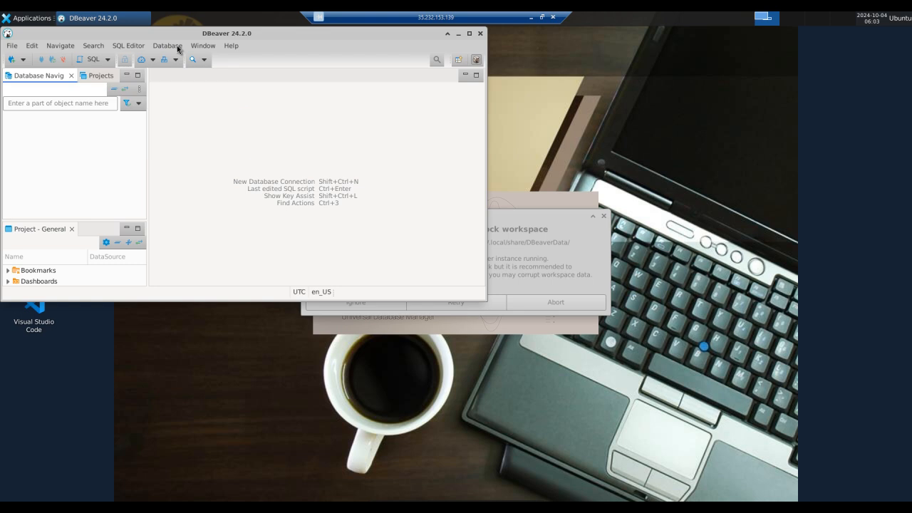
pyautogui.click(177, 44)
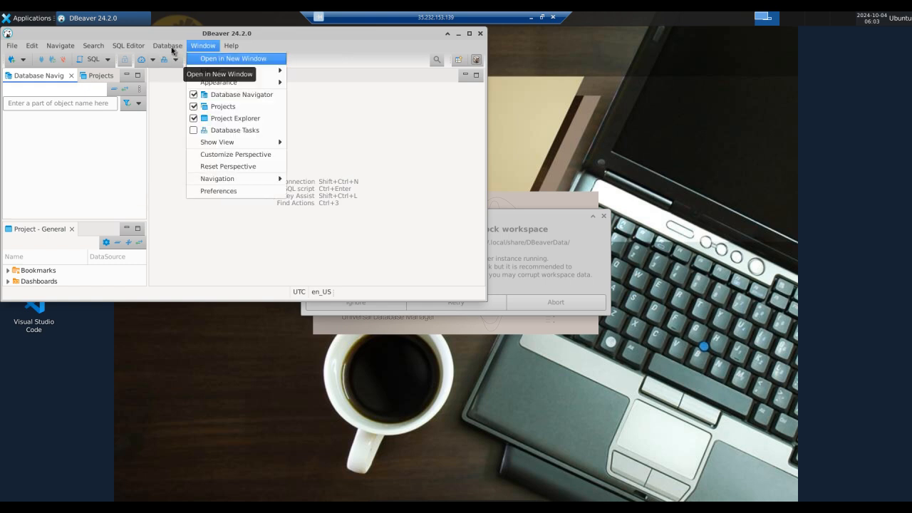
pyautogui.moveTo(172, 48)
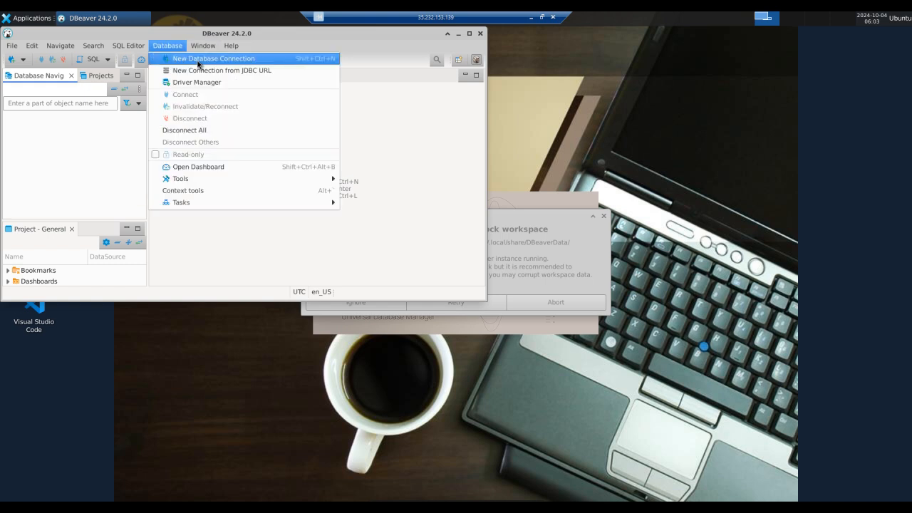
pyautogui.click(197, 63)
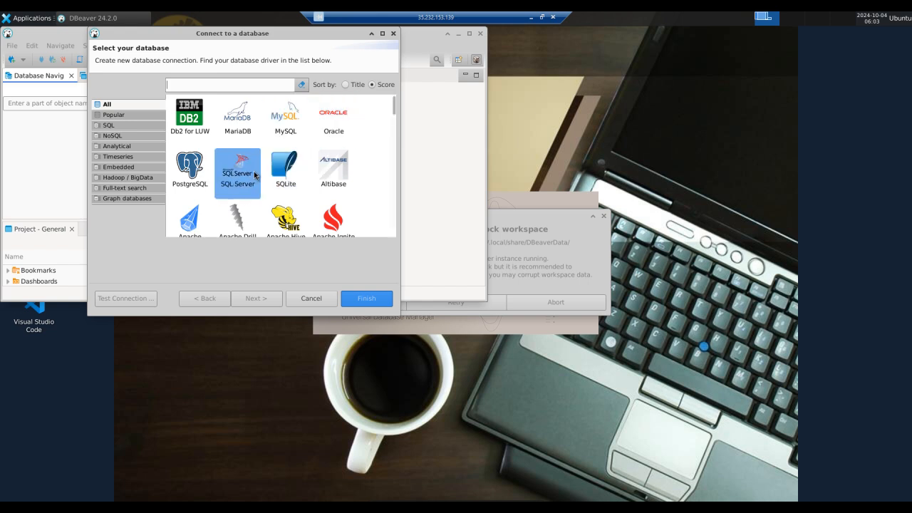
pyautogui.click(528, 20)
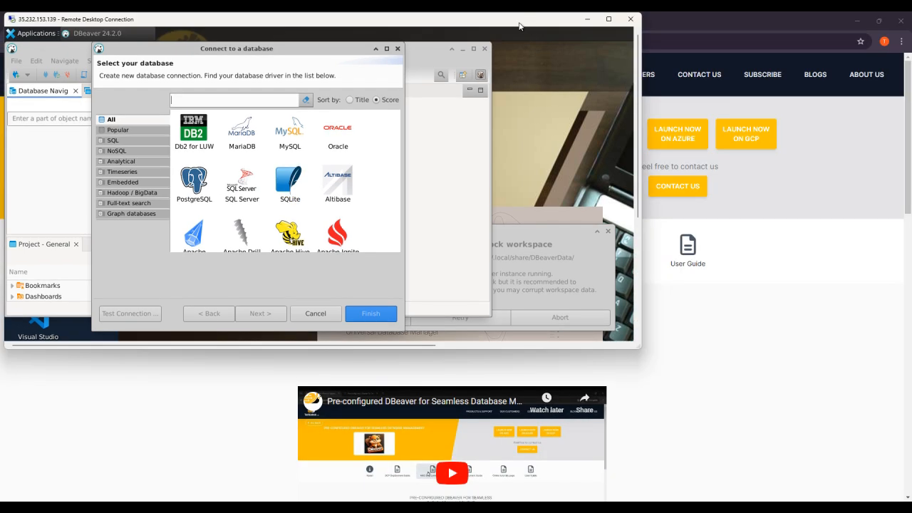